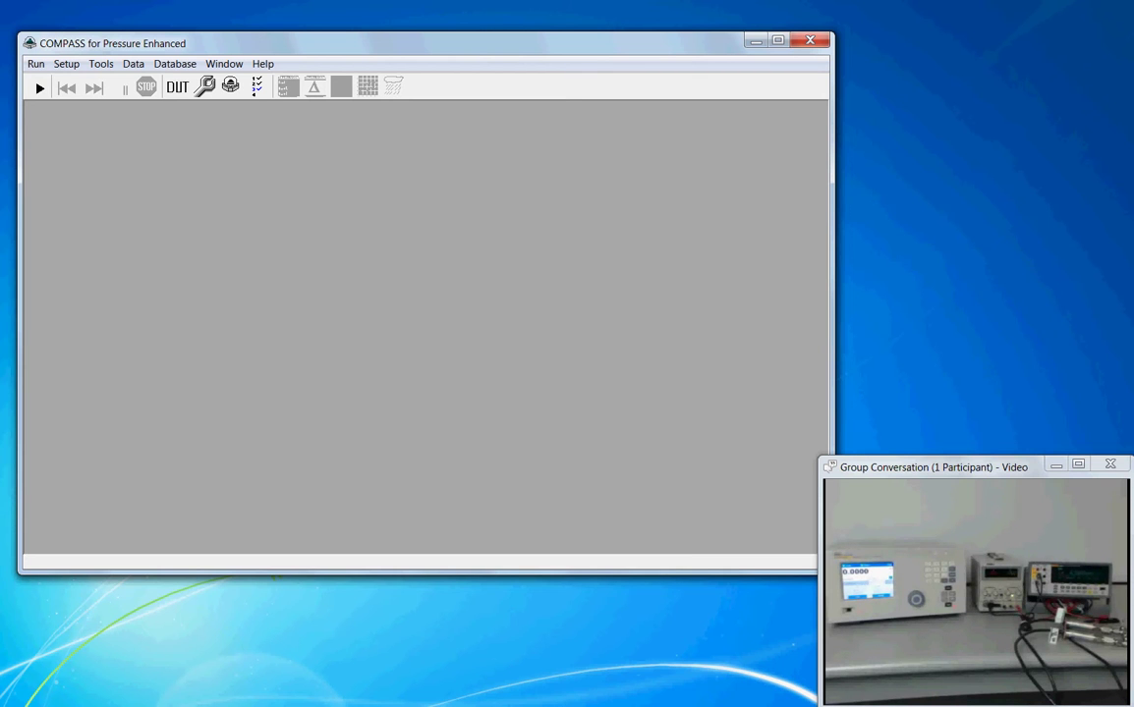
Step: Maximize COMPASS, start a new automated test run, and reposition the hardware setup dialog
left_click(777, 41)
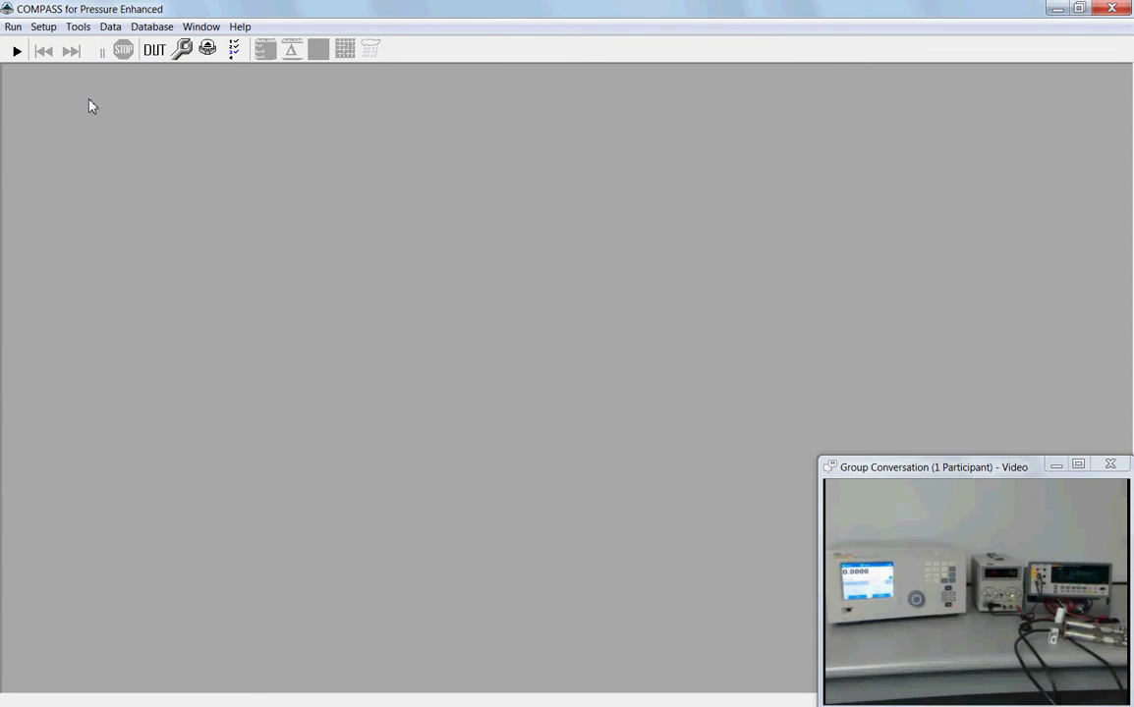
left_click(13, 27)
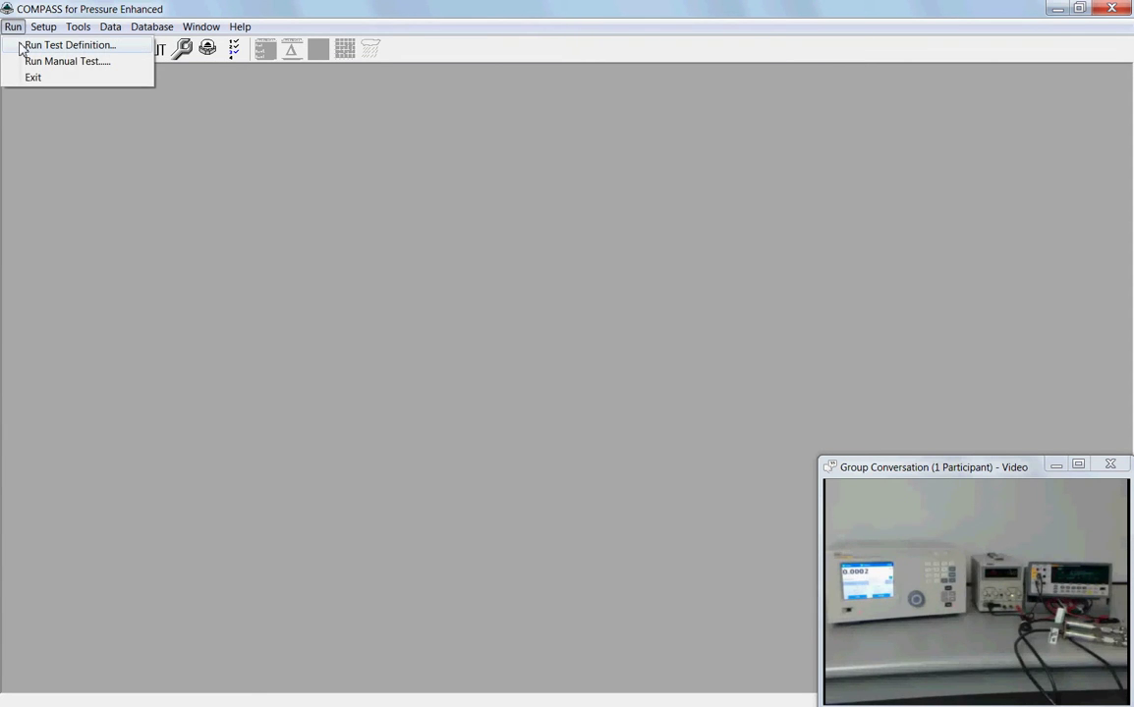
left_click(45, 162)
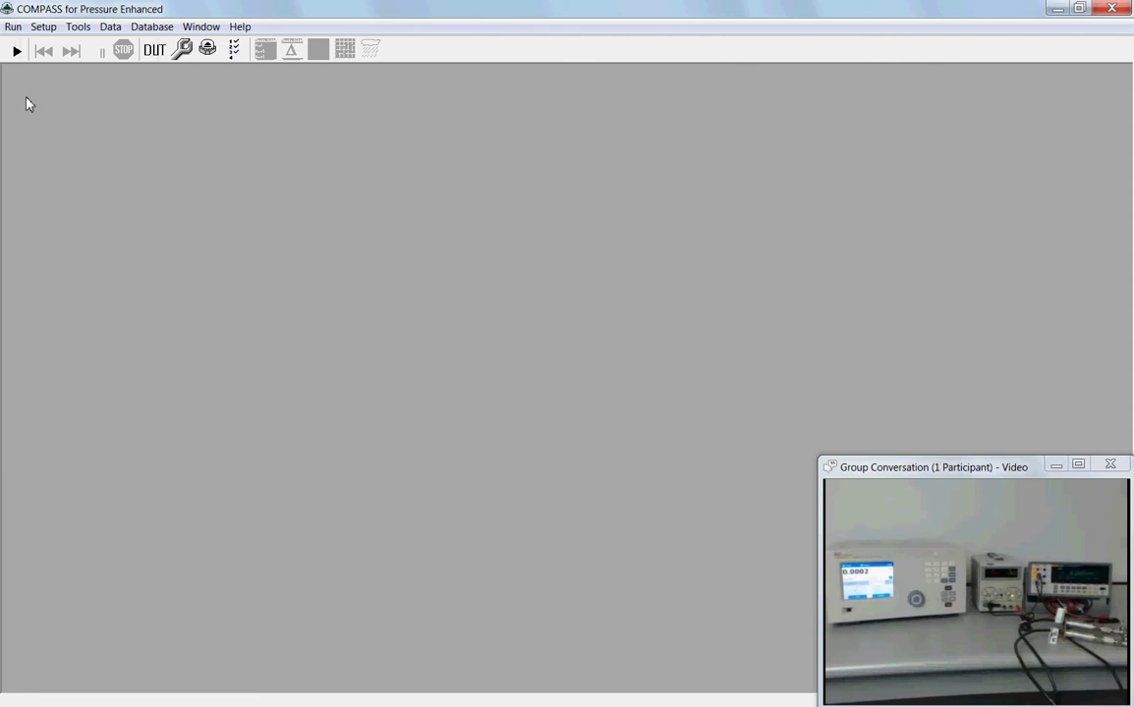
left_click(16, 54)
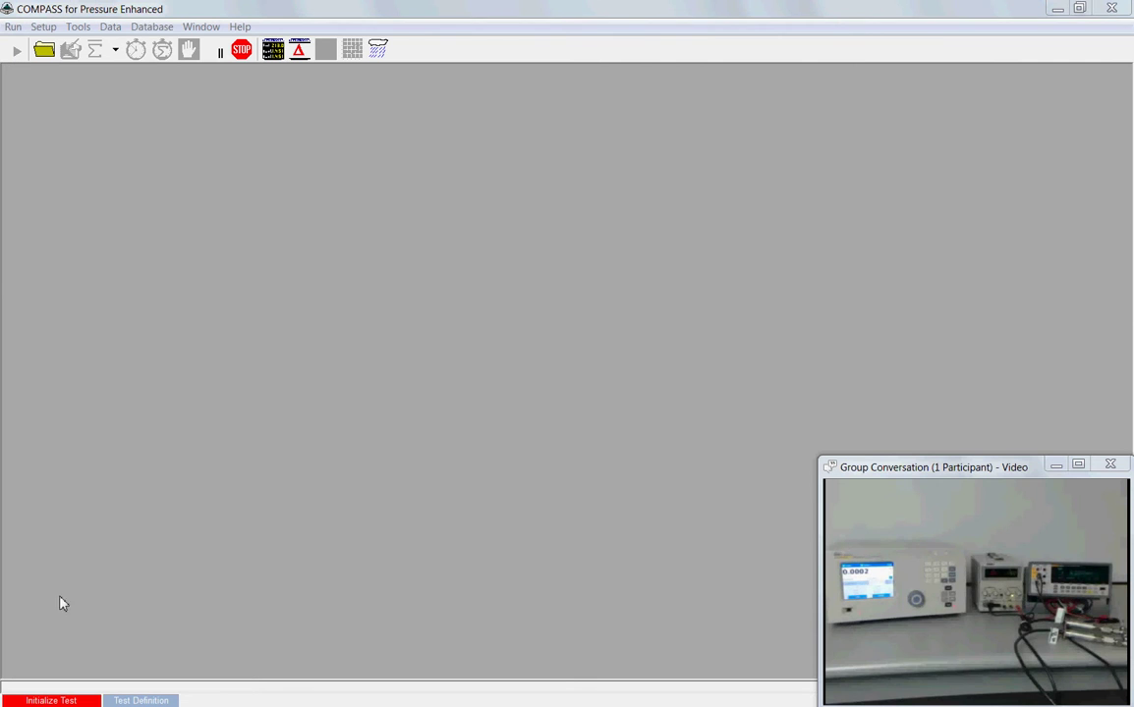
left_click_drag(526, 209, 348, 147)
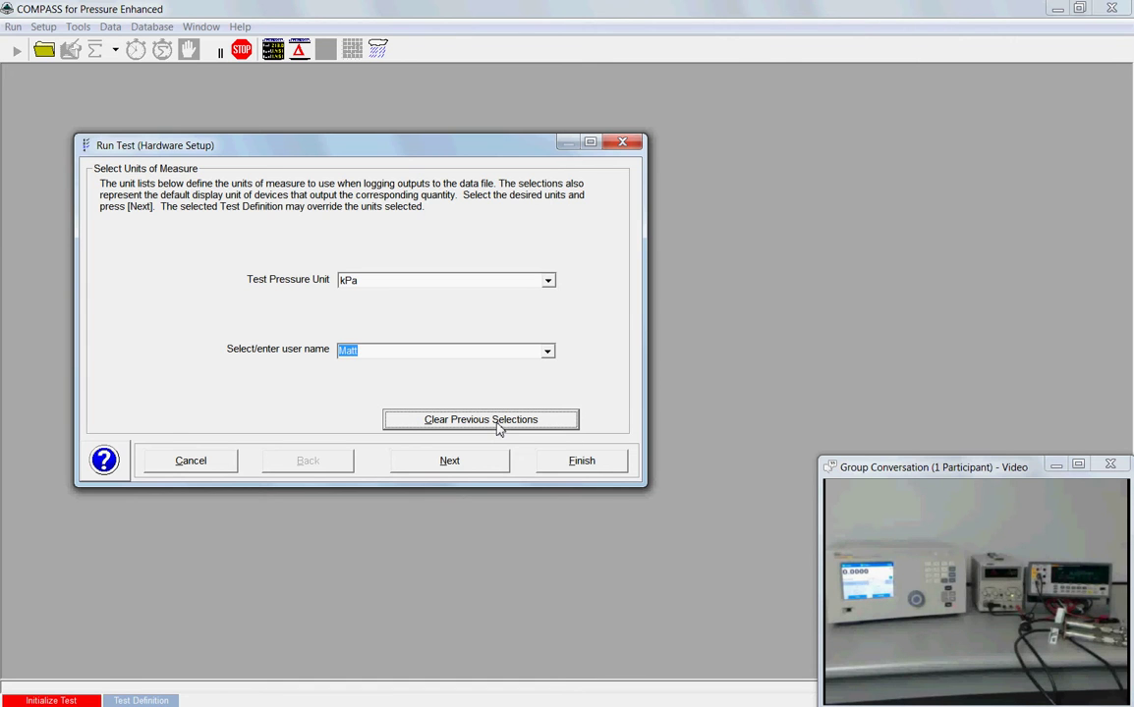
Step: Set Test Pressure Unit to psi and enter the operator's user name
left_click(547, 281)
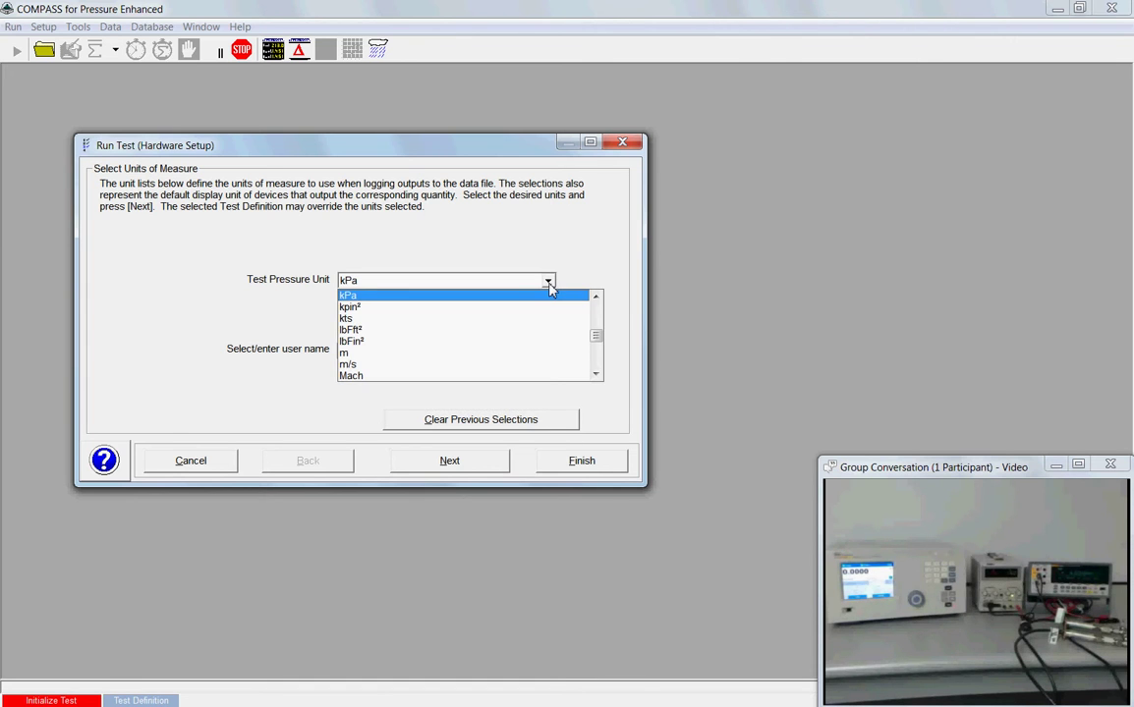
type("psi")
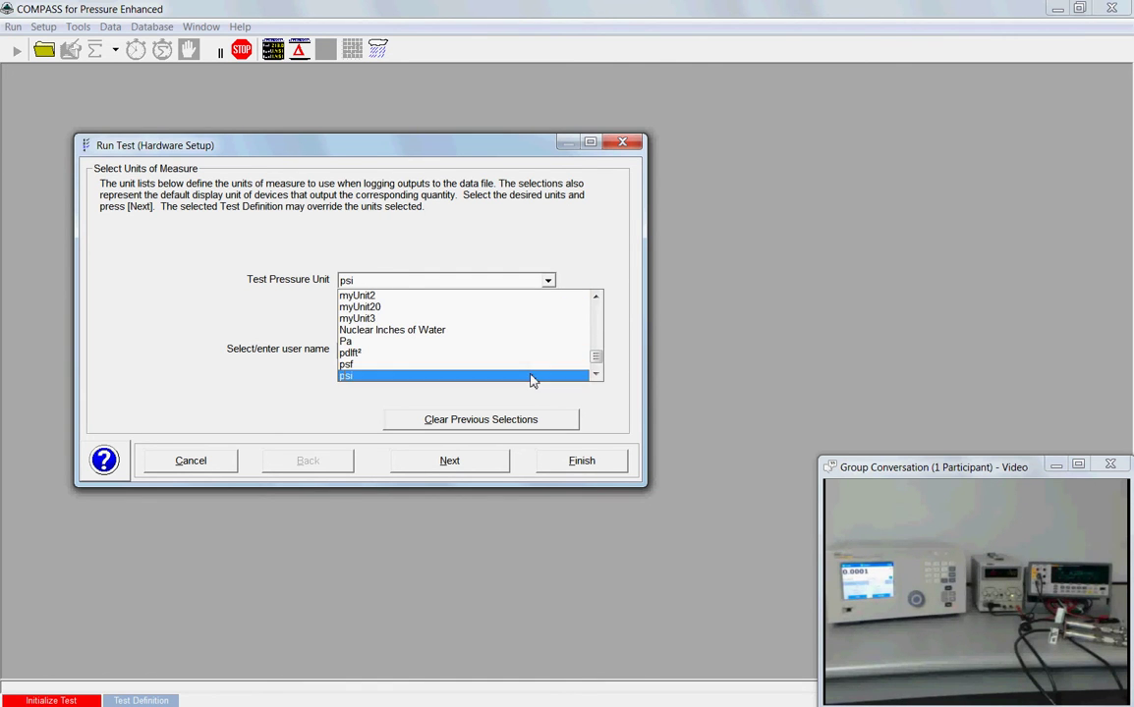
left_click(531, 375)
left_click(452, 351)
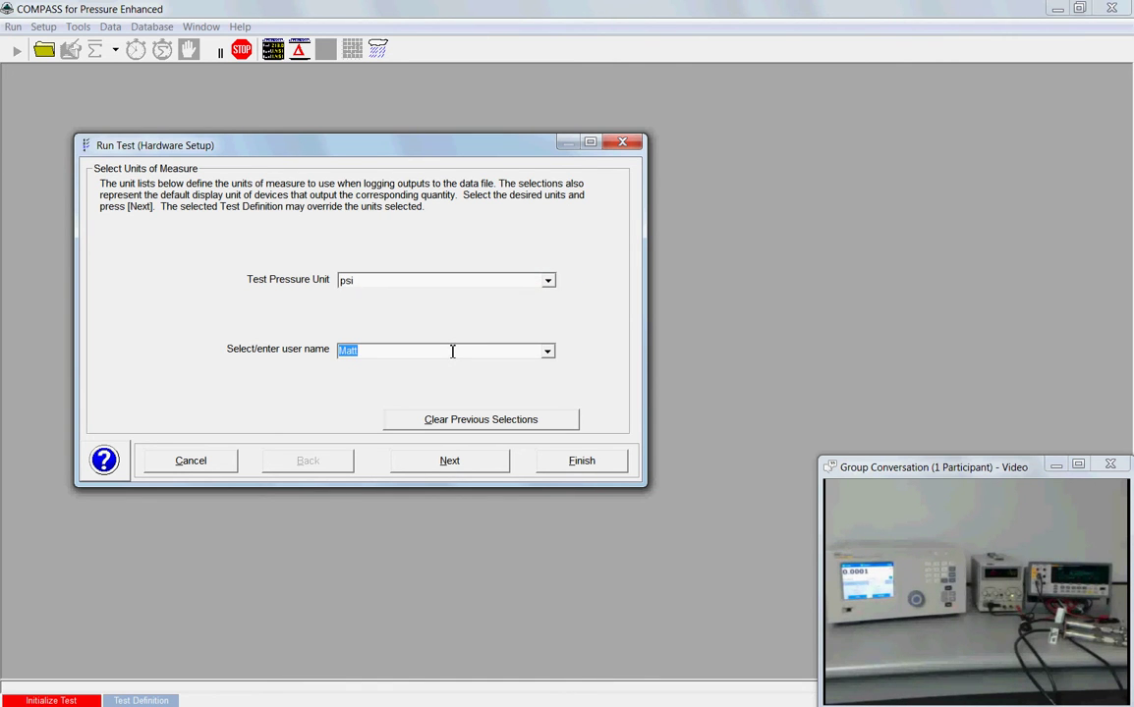
Step: On the Select DUT page, add the Ashcroft K17, removing the accidental duplicate so one remains
left_click(462, 463)
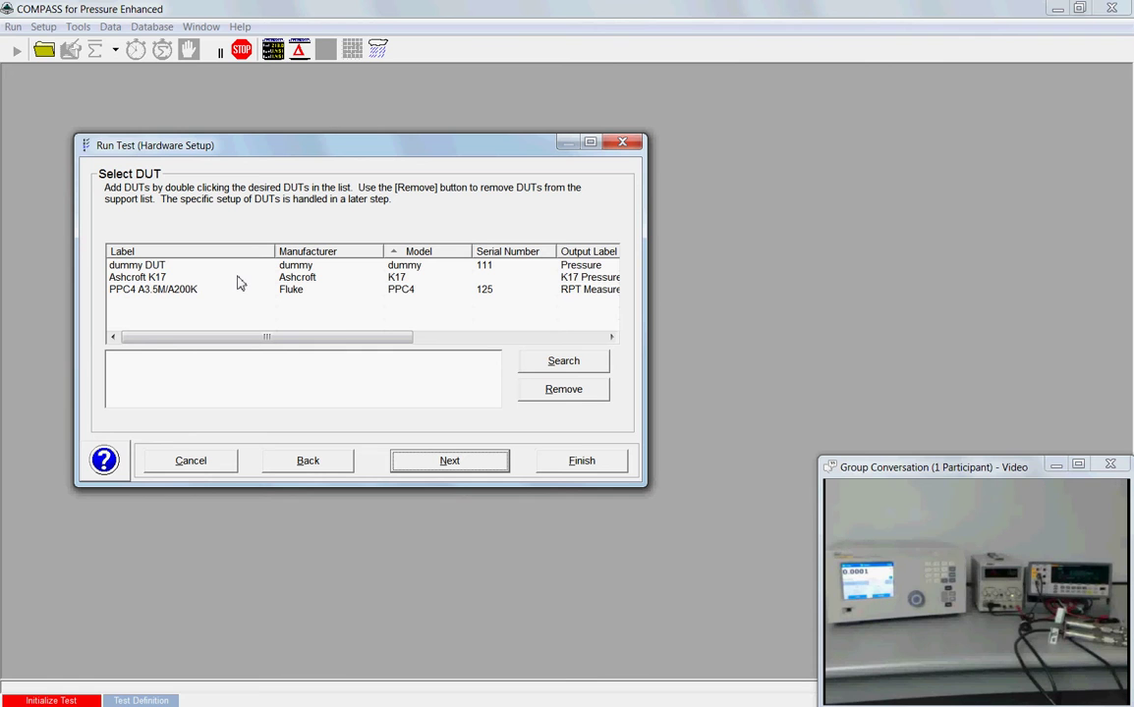
double_click(237, 279)
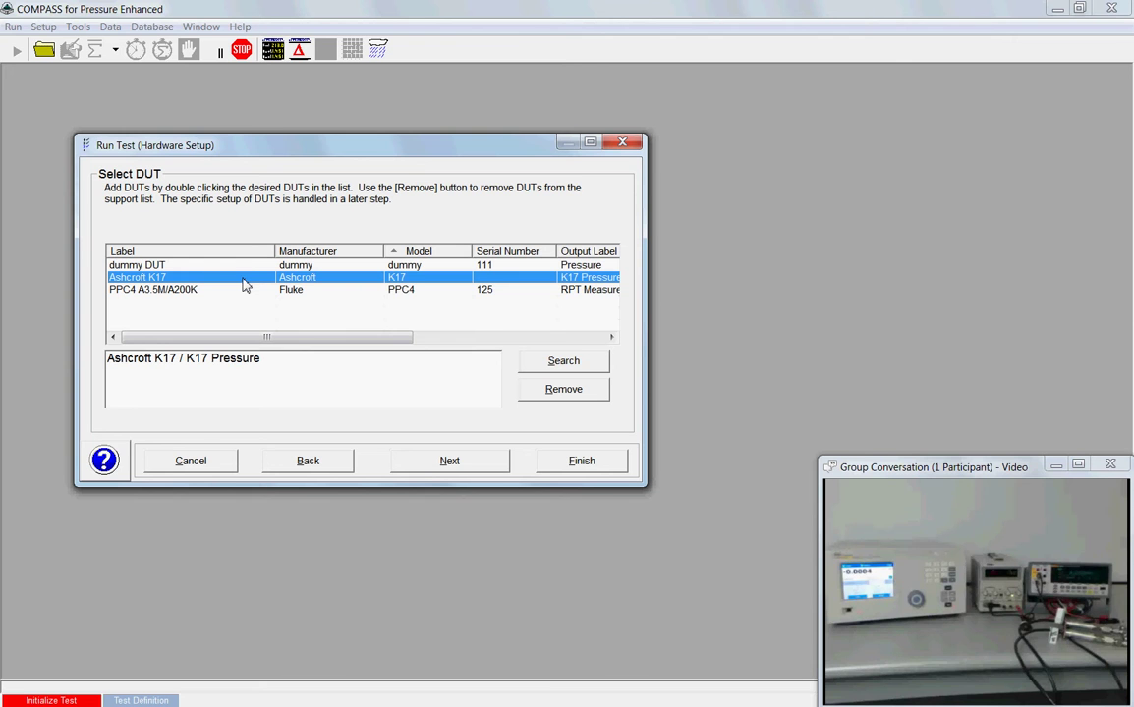
double_click(244, 283)
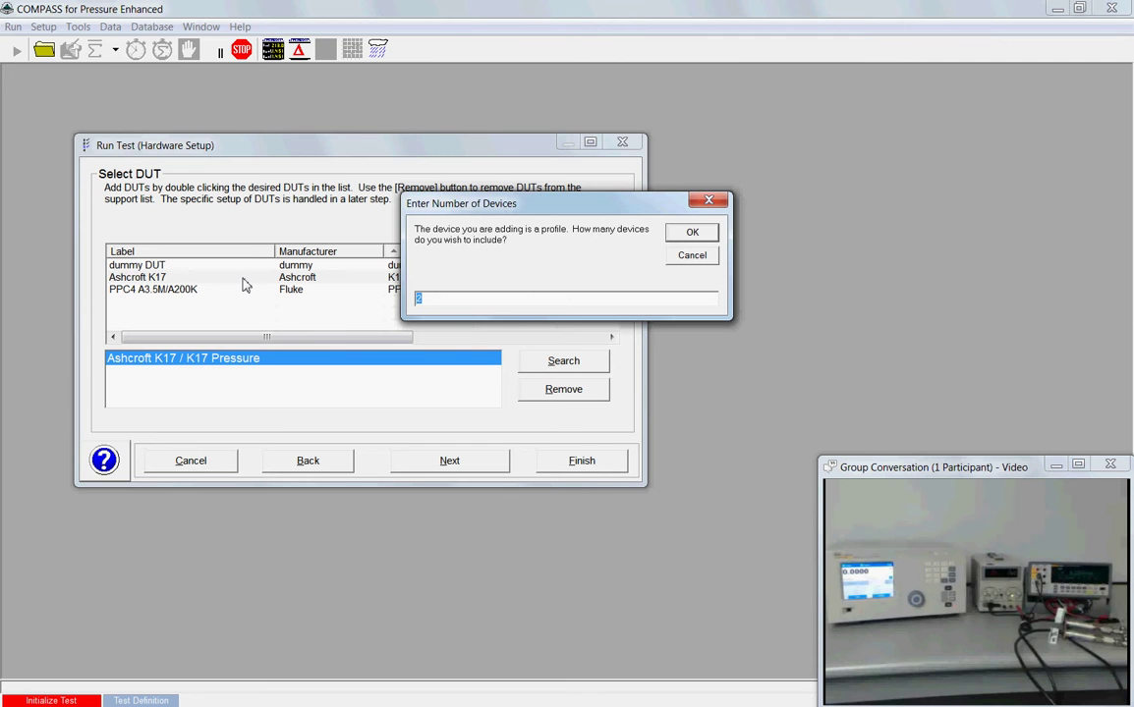
left_click(691, 233)
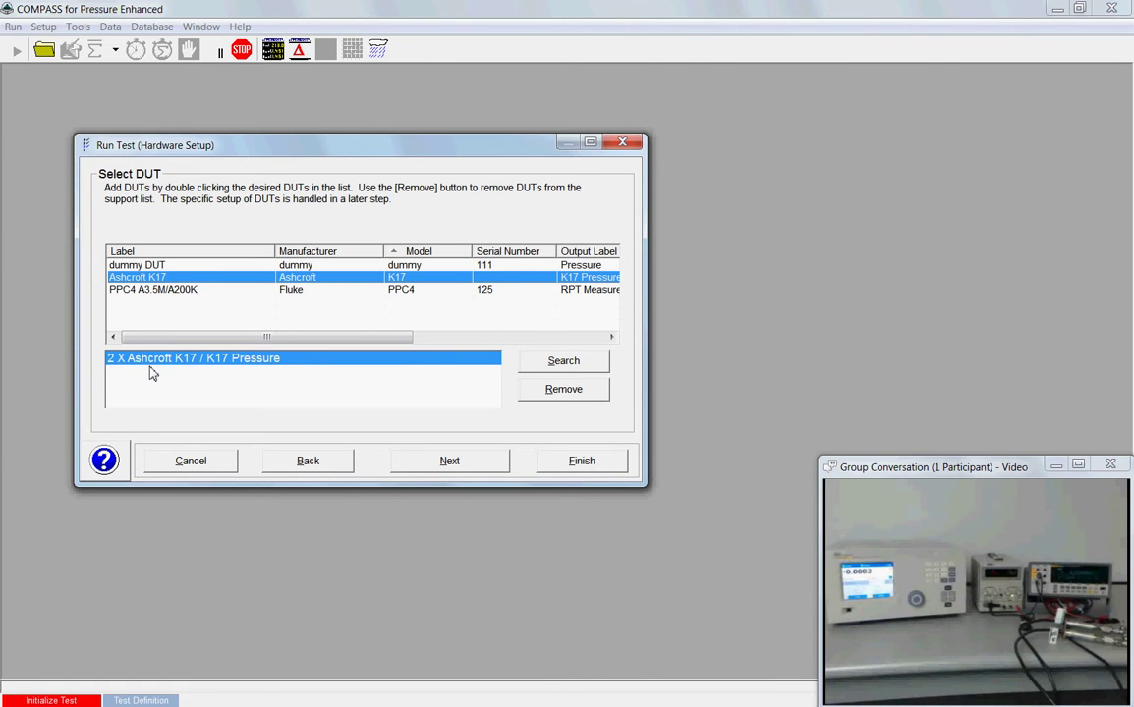
double_click(294, 361)
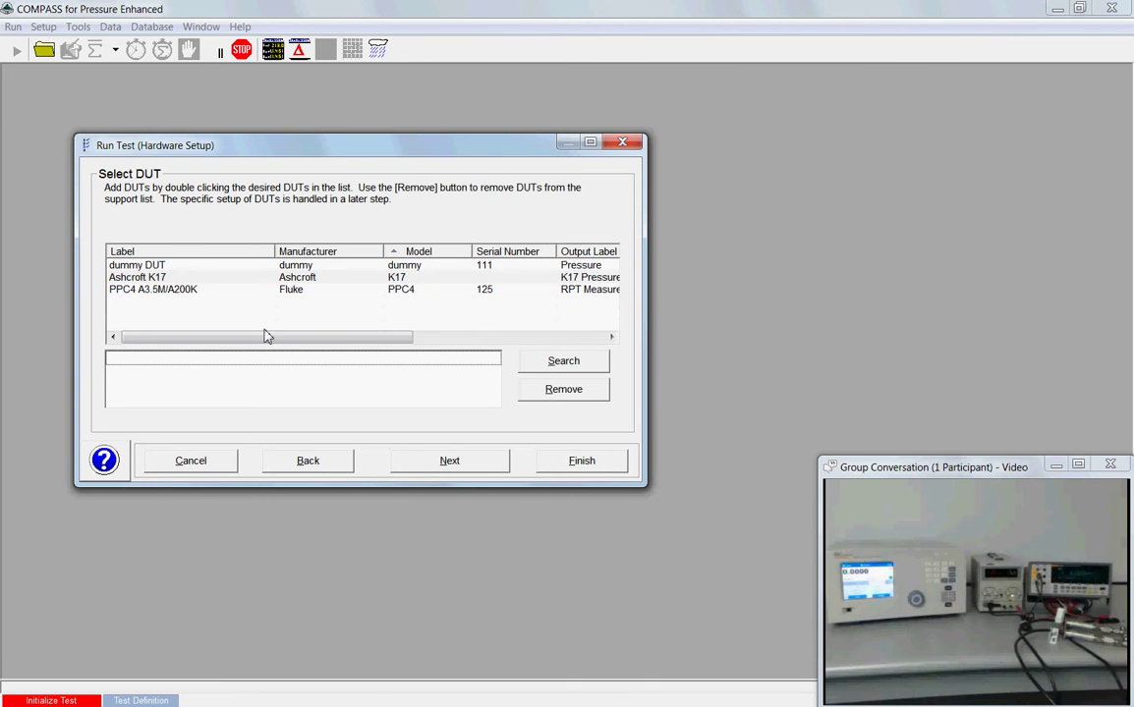
double_click(215, 279)
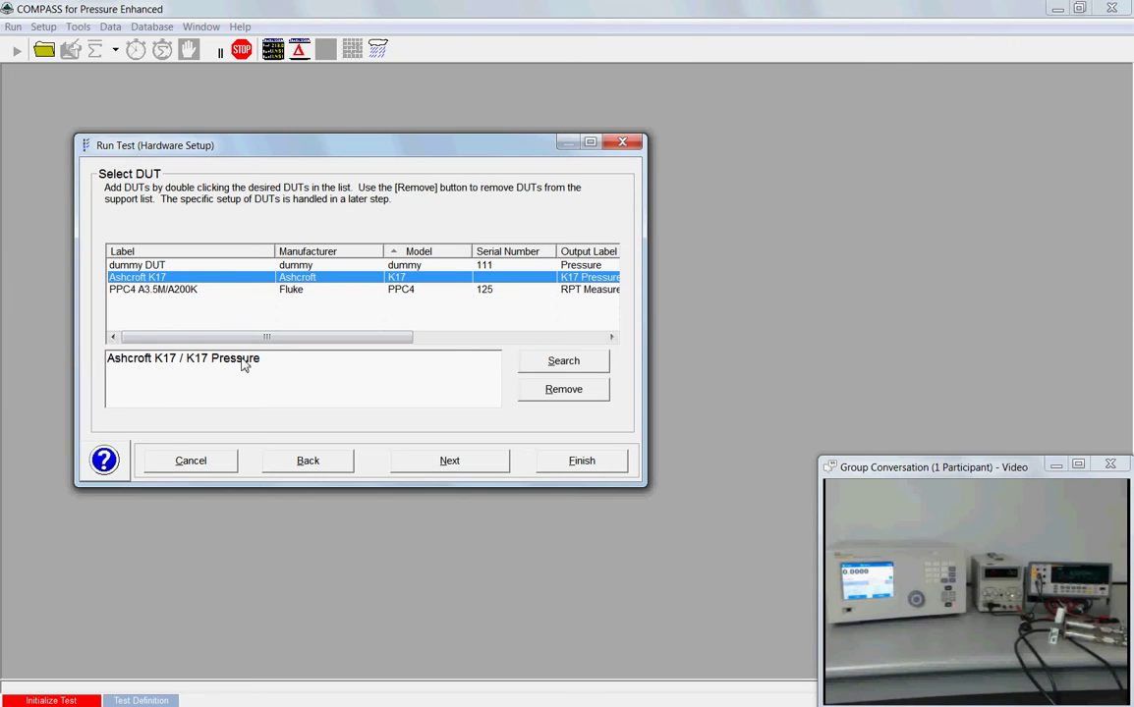
Step: Give the Ashcroft K17 serial number 111 and read its current from Fluke 8846A / Current, DCA
left_click(480, 465)
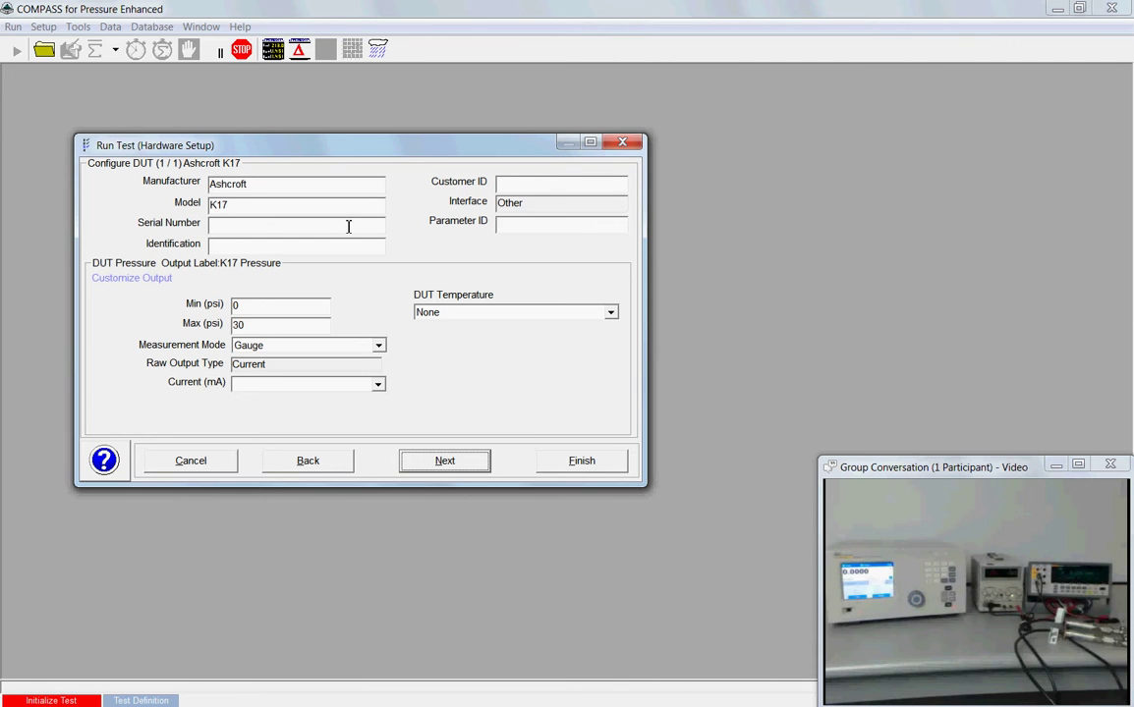
left_click(348, 226)
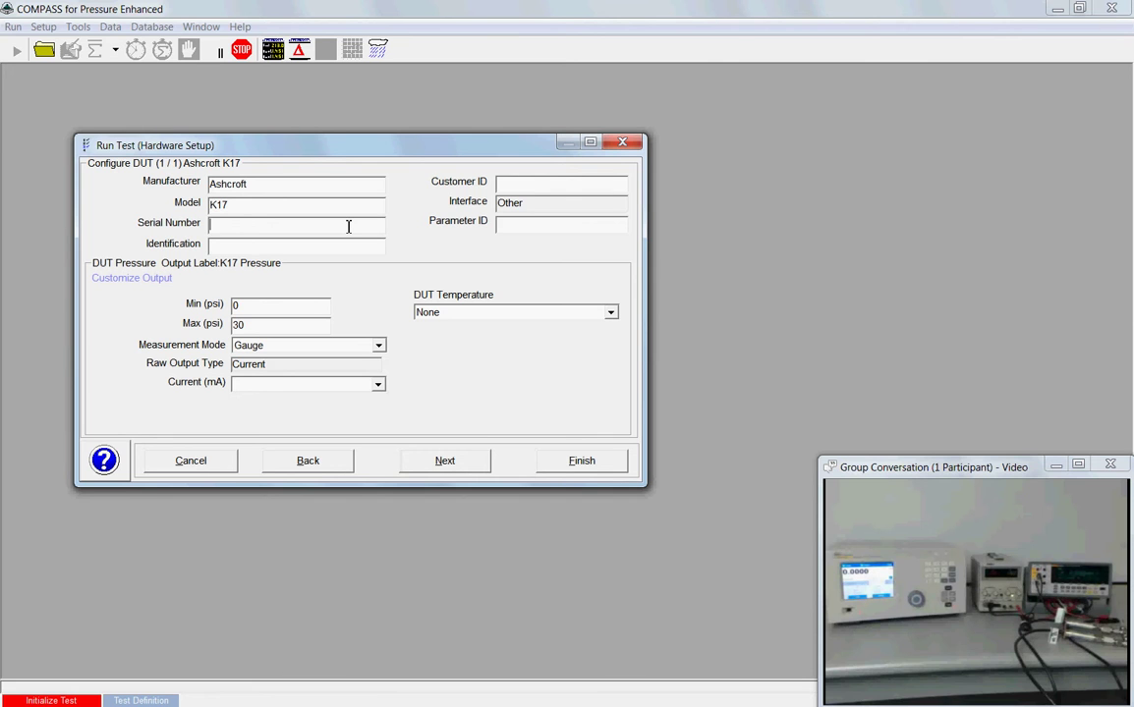
type("111")
left_click(378, 386)
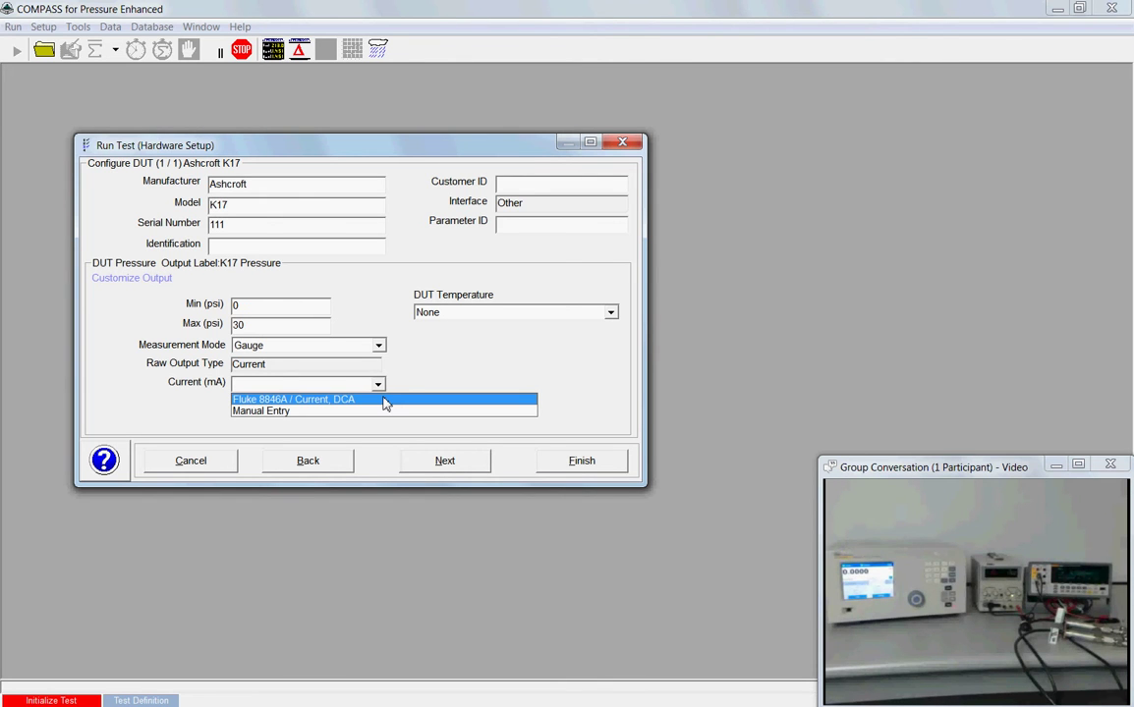
left_click(385, 400)
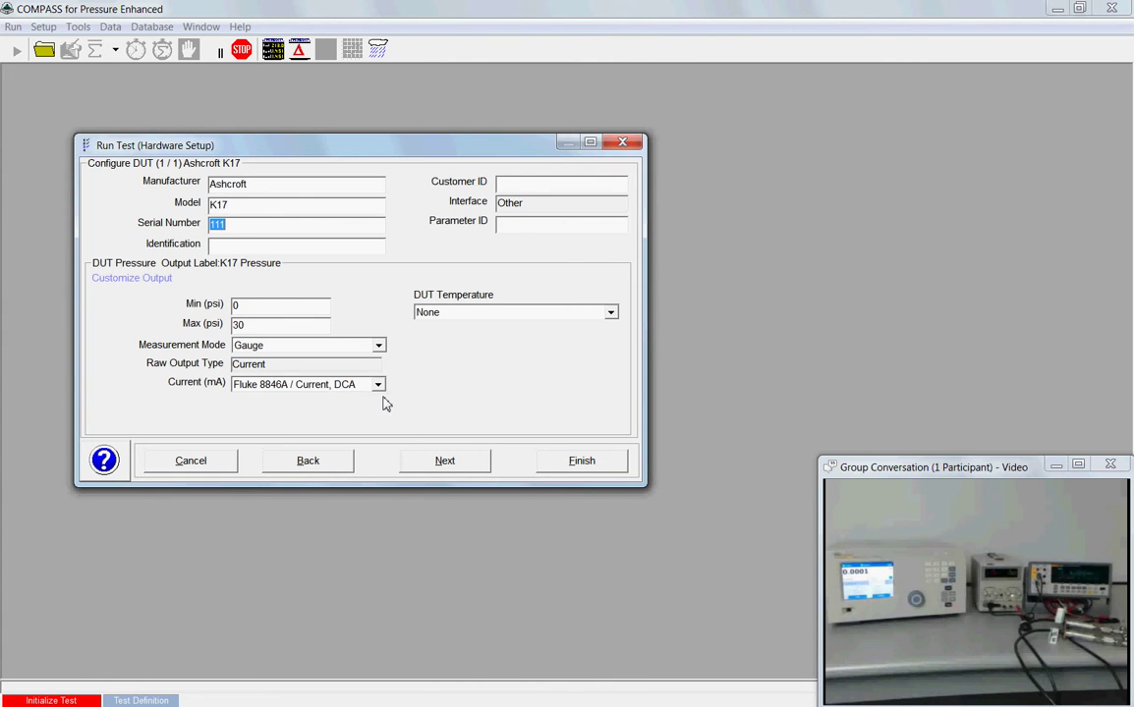
Step: Choose the 25% U&D, A/F test definition and open it for review
left_click(447, 462)
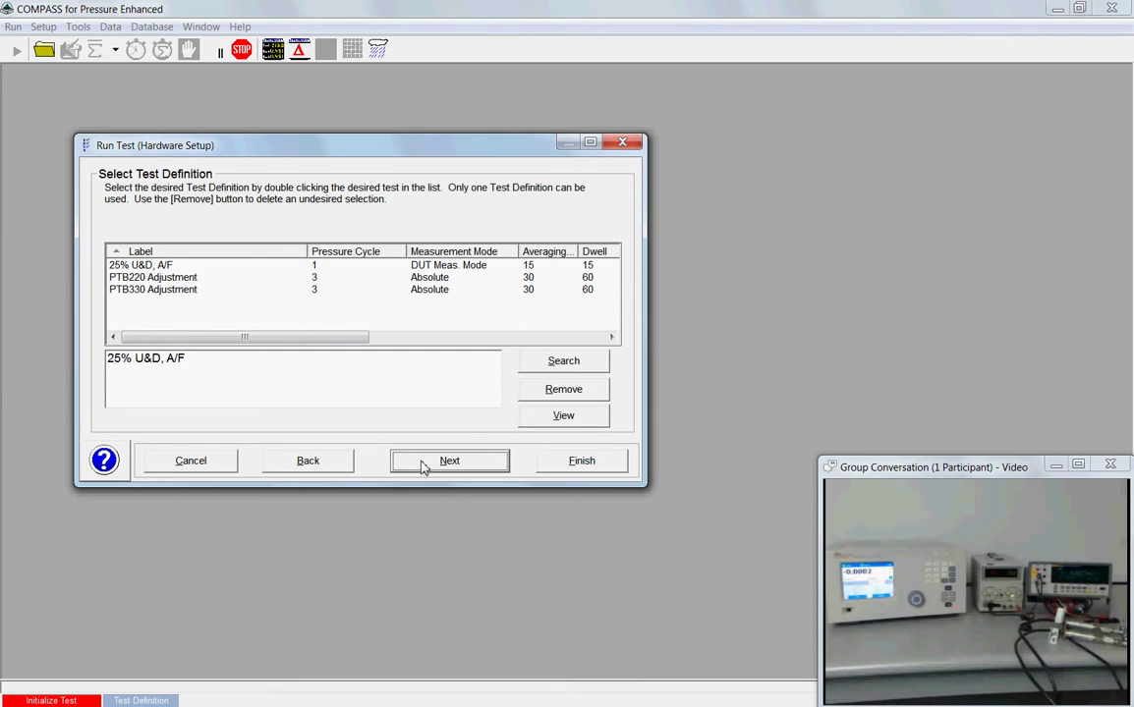
left_click(429, 363)
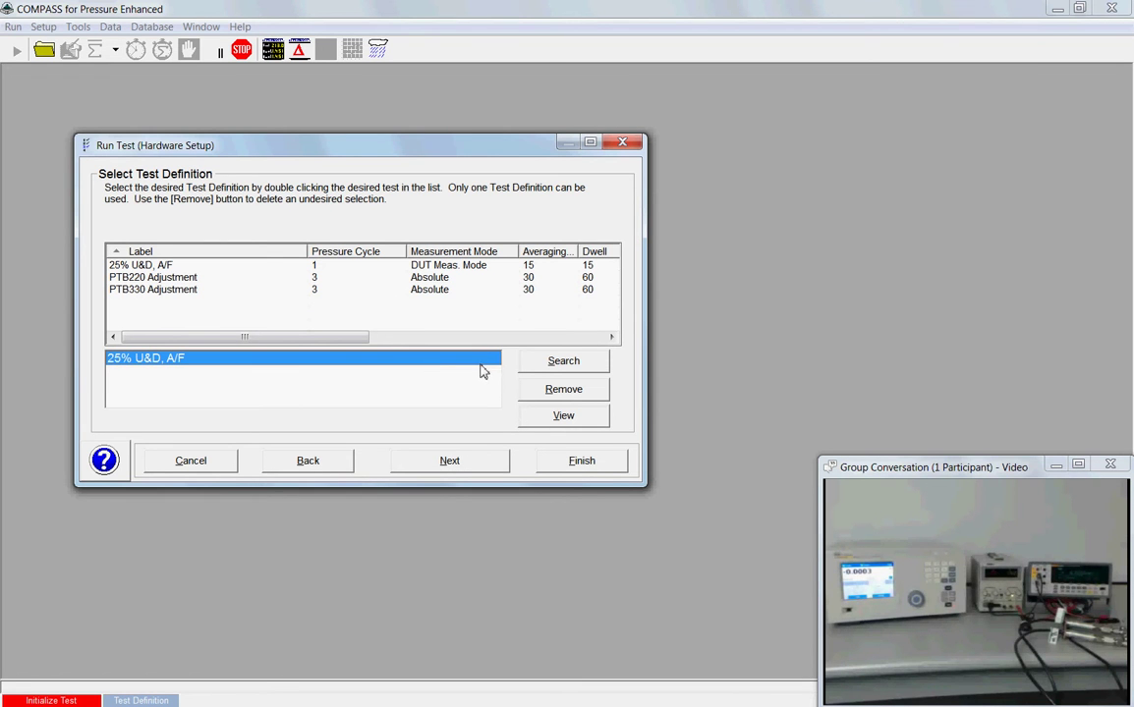
left_click(539, 418)
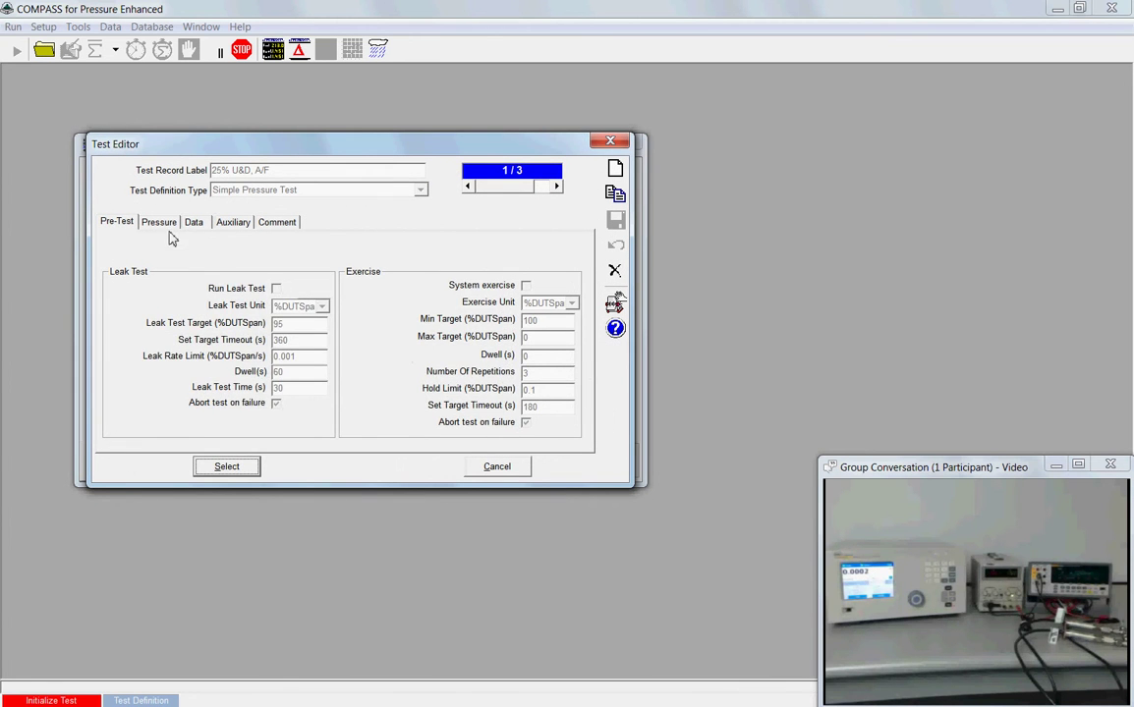
Step: Review the test's pressure, auxiliary and comment settings, cancel without changes, and advance to hardware configuration
left_click(152, 221)
left_click(227, 226)
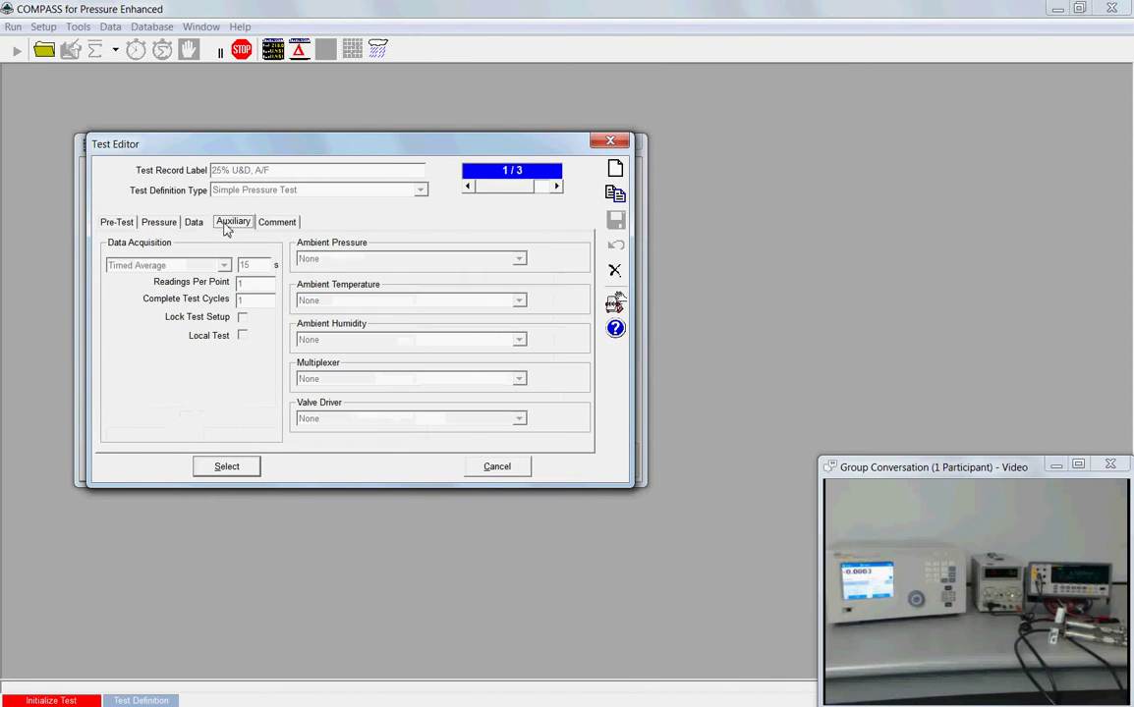
left_click(274, 225)
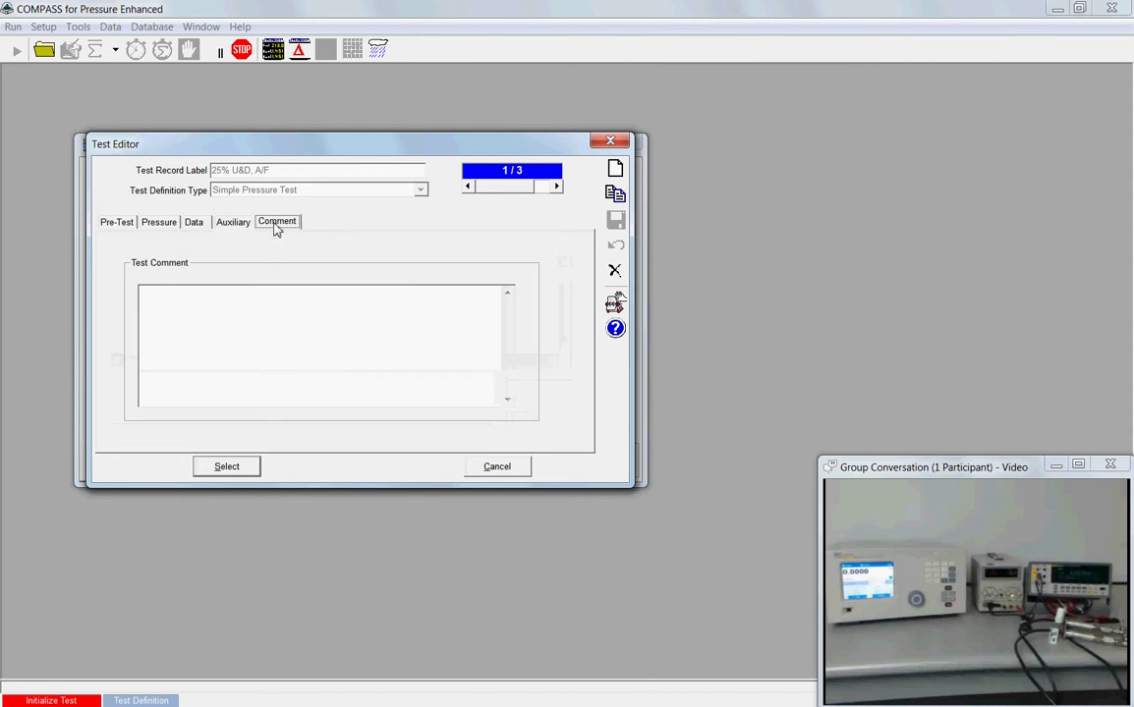
left_click(163, 224)
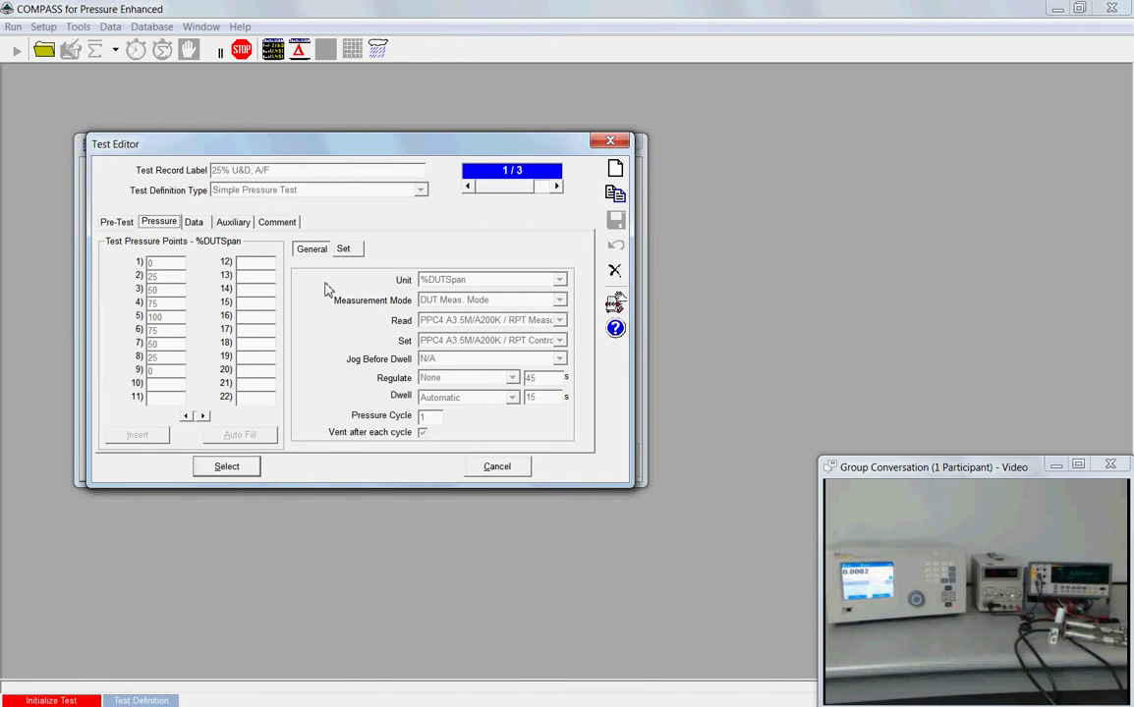
left_click(497, 468)
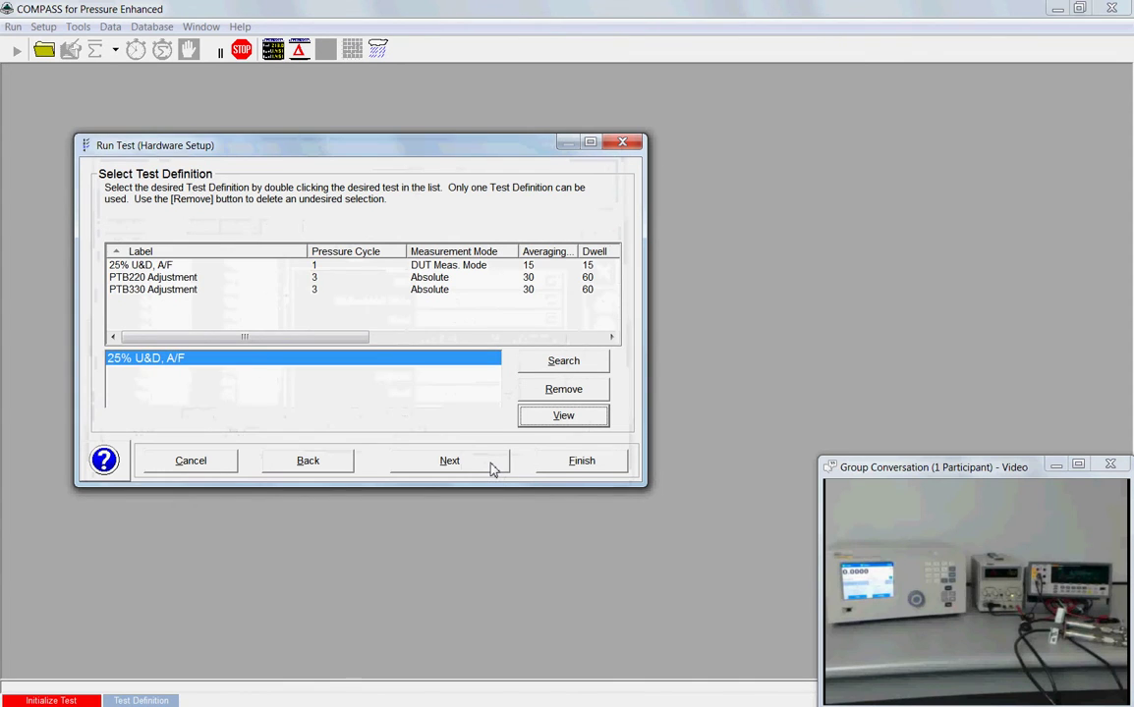
left_click(493, 470)
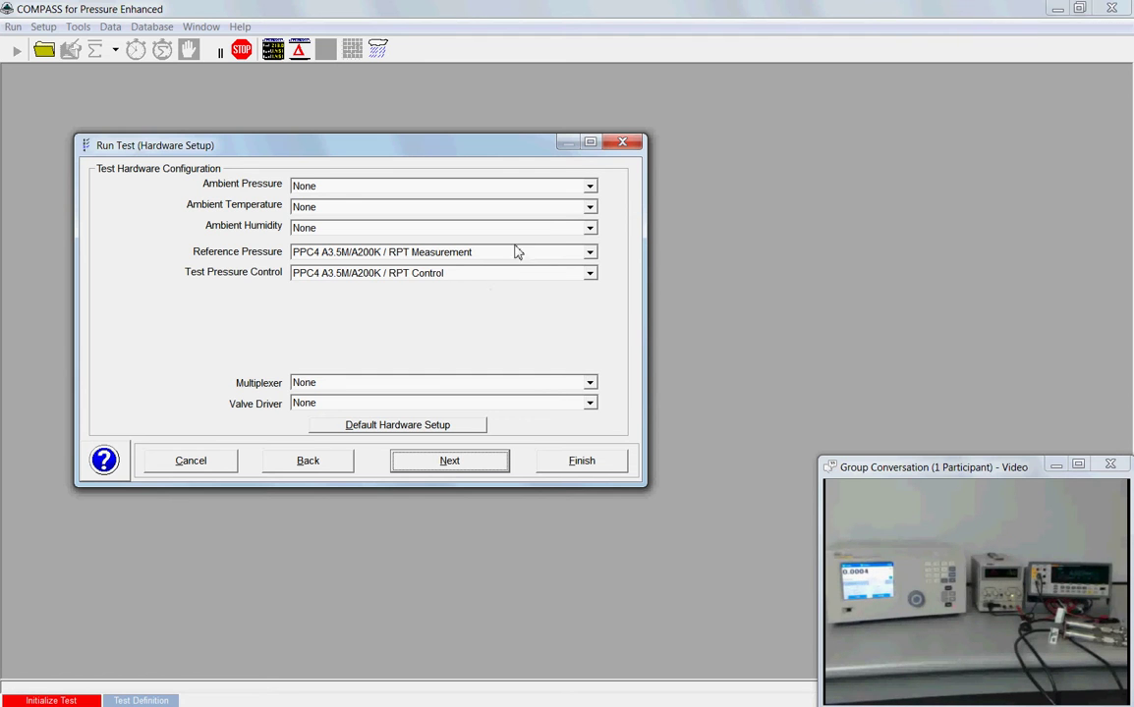
Step: Switch the ambient pressure, temperature and humidity sources to Manual Entry
left_click(590, 188)
left_click(584, 214)
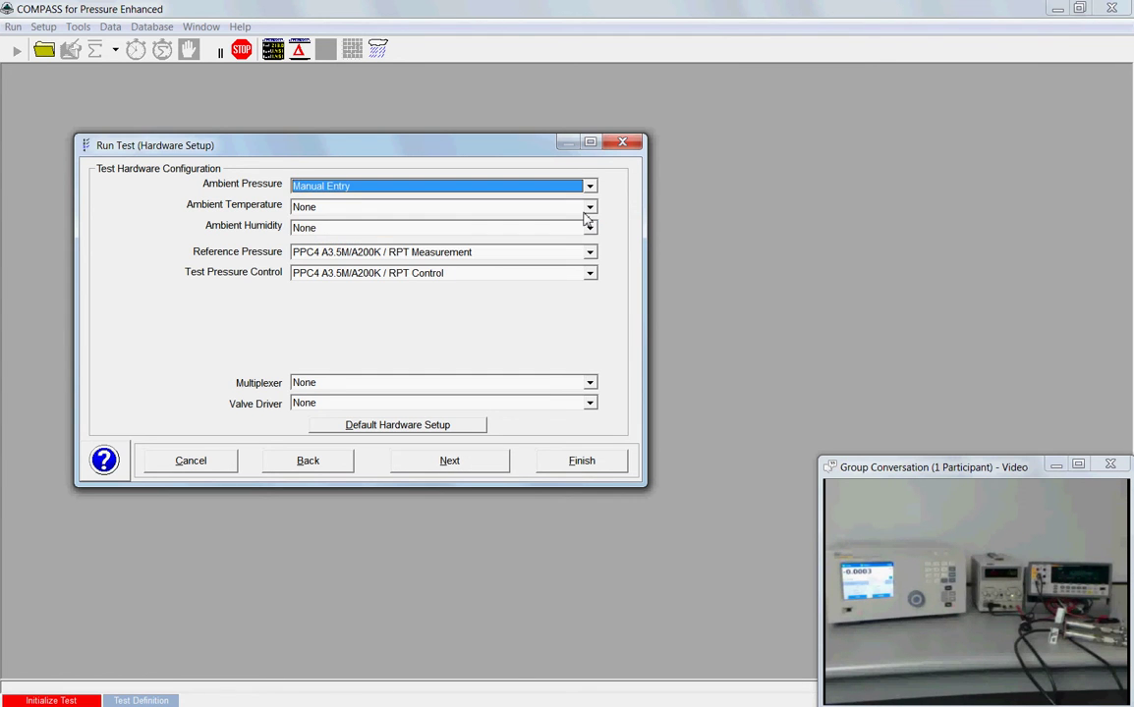
left_click(589, 207)
left_click(581, 246)
left_click(591, 230)
left_click(590, 229)
left_click(581, 264)
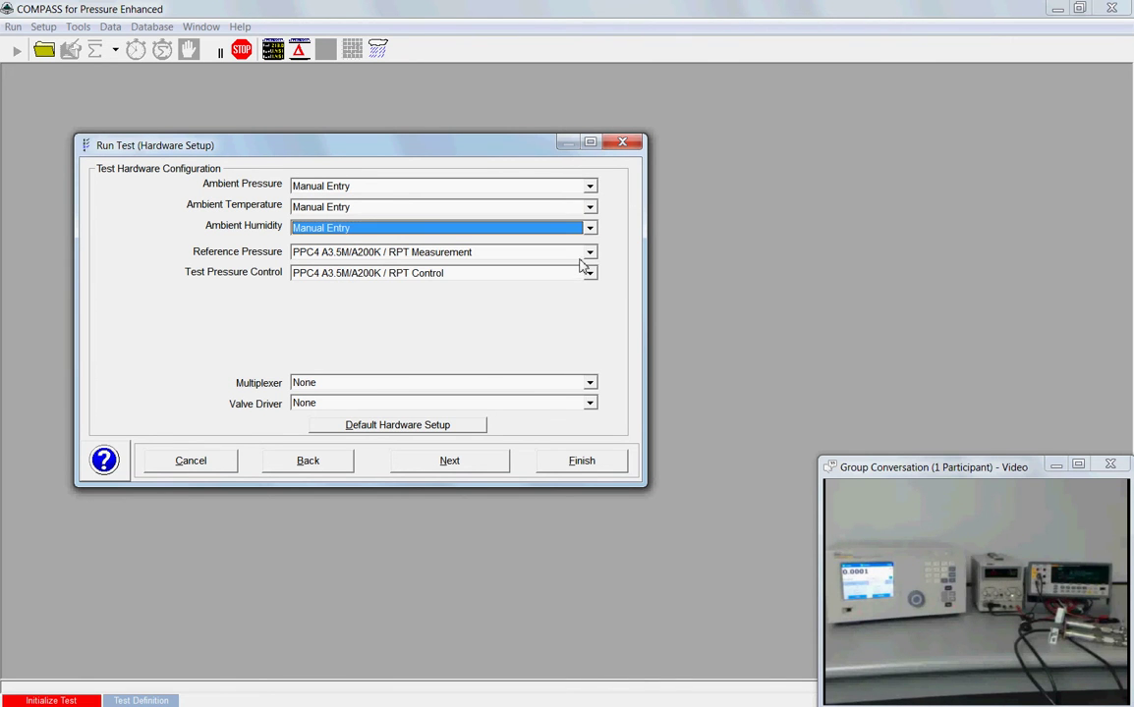
Step: Return ambient humidity, temperature and pressure to None and advance to the Fluke 8846A page
key("n")
left_click(538, 209)
key("n")
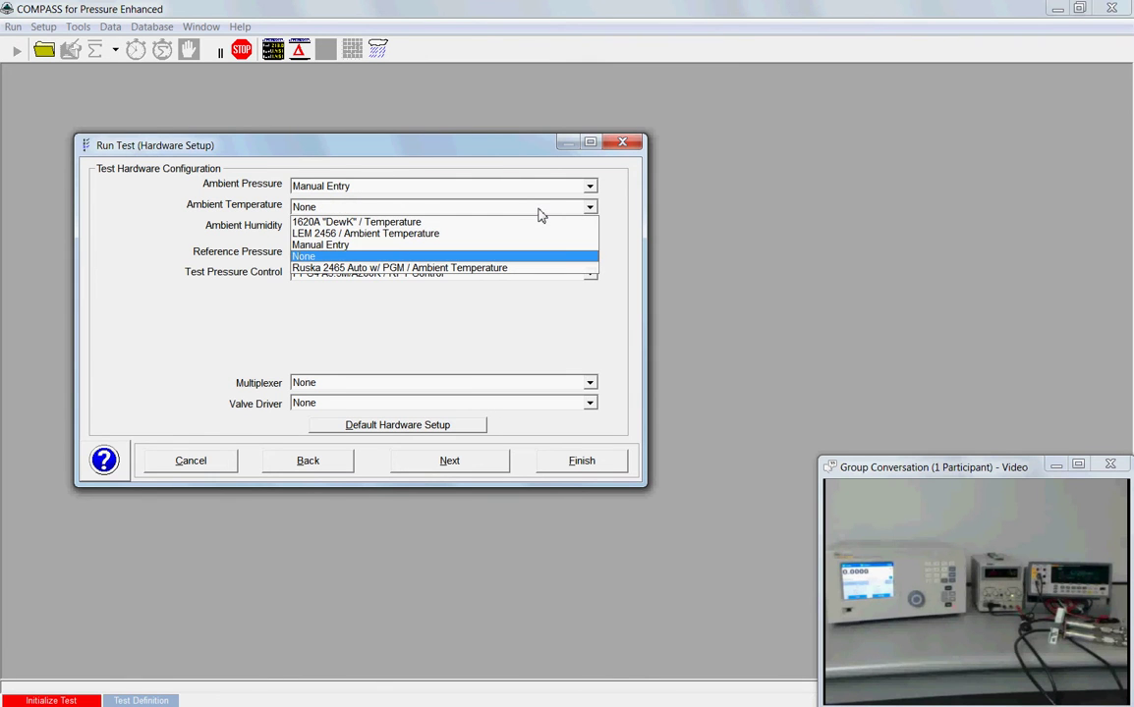
key("Return")
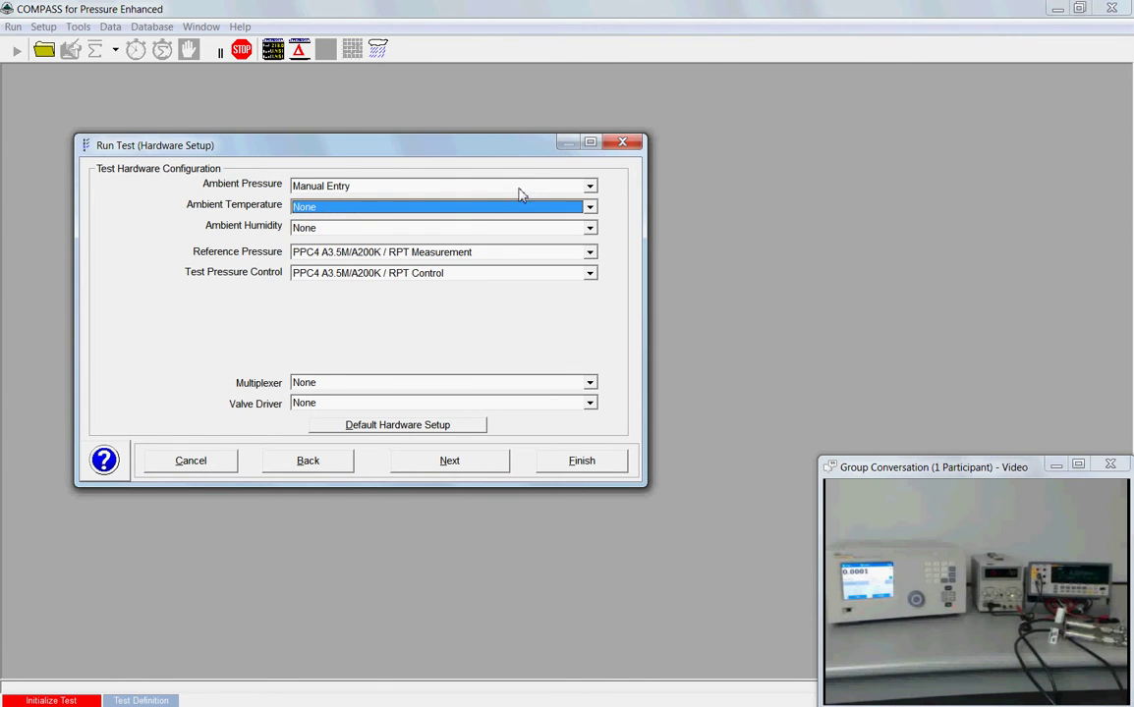
left_click(521, 195)
left_click(522, 225)
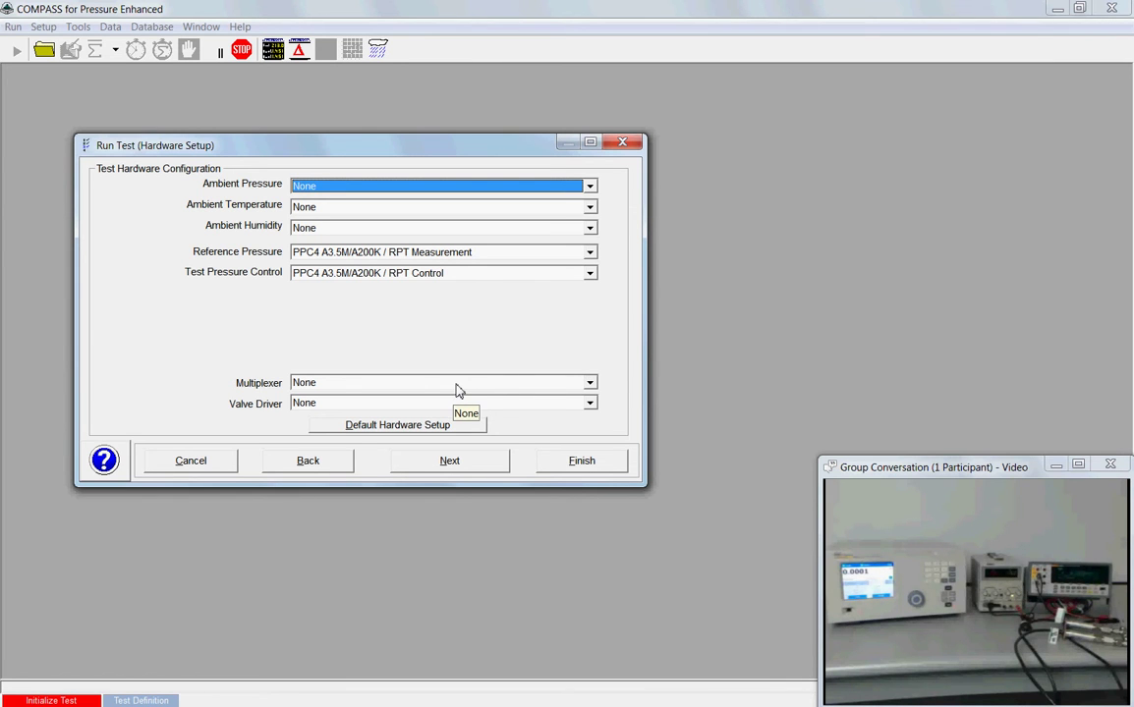
left_click(475, 472)
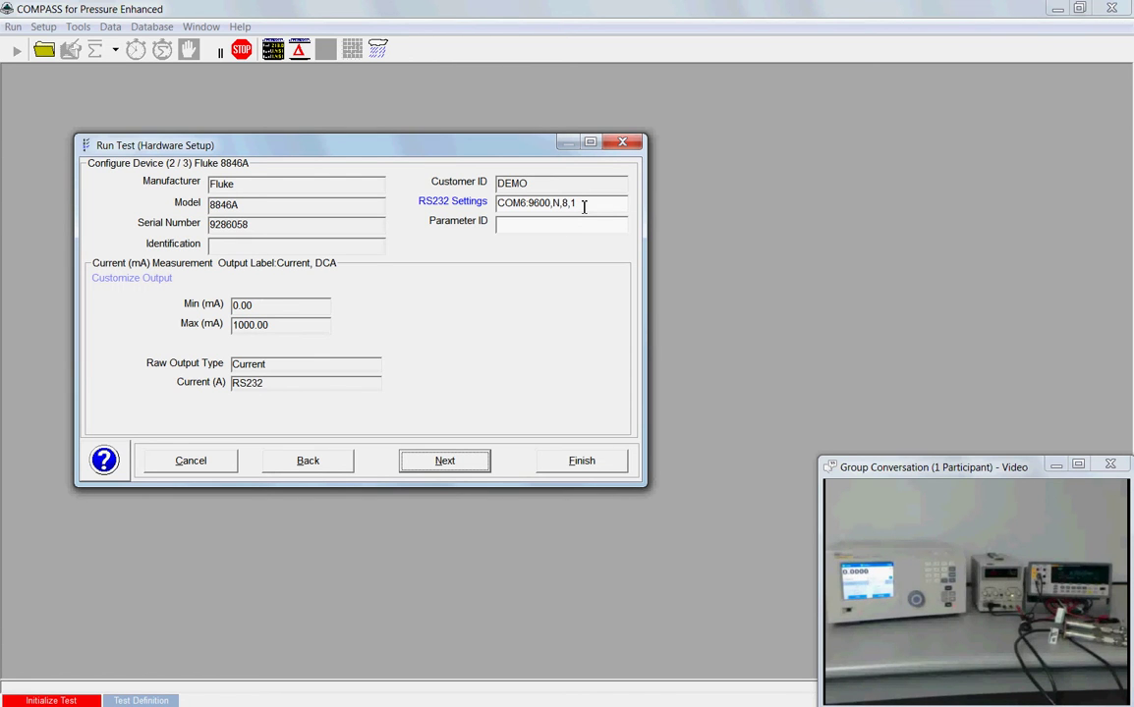
double_click(584, 206)
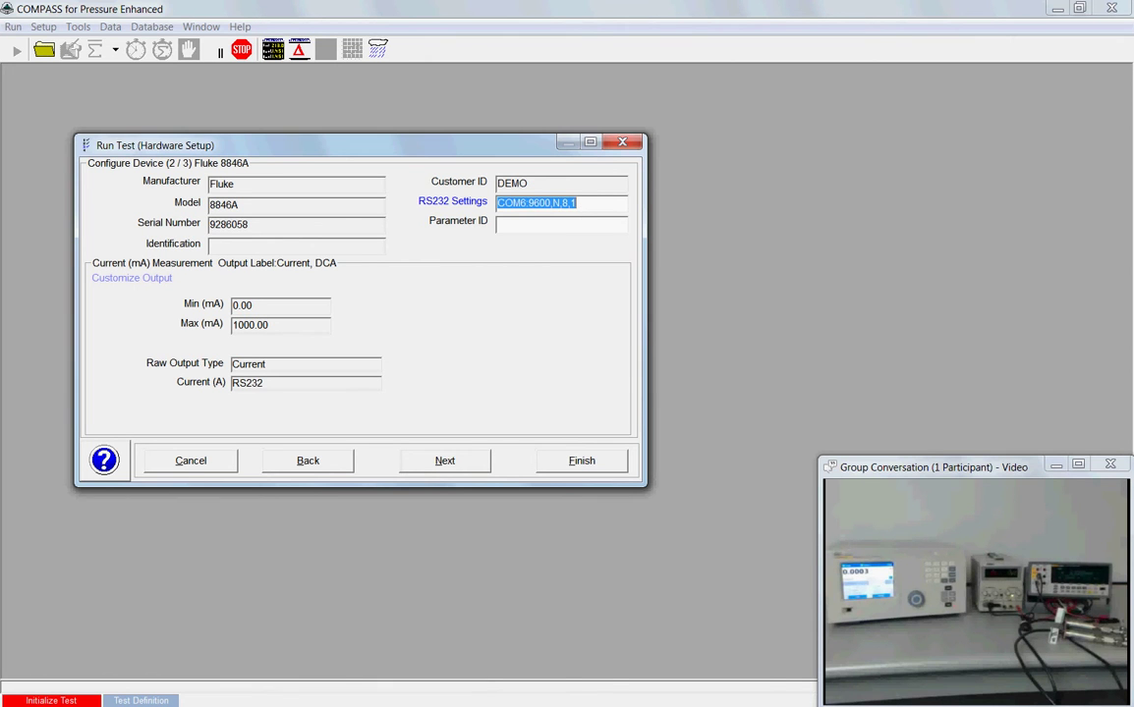
left_click_drag(549, 399, 467, 308)
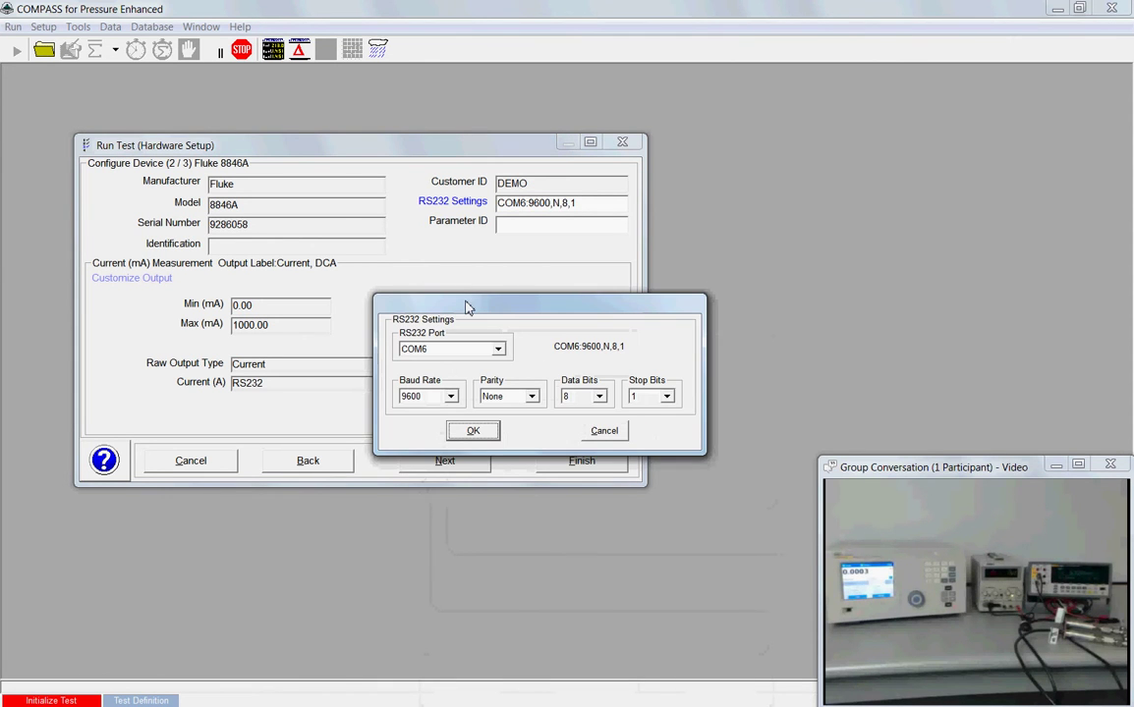
left_click(604, 431)
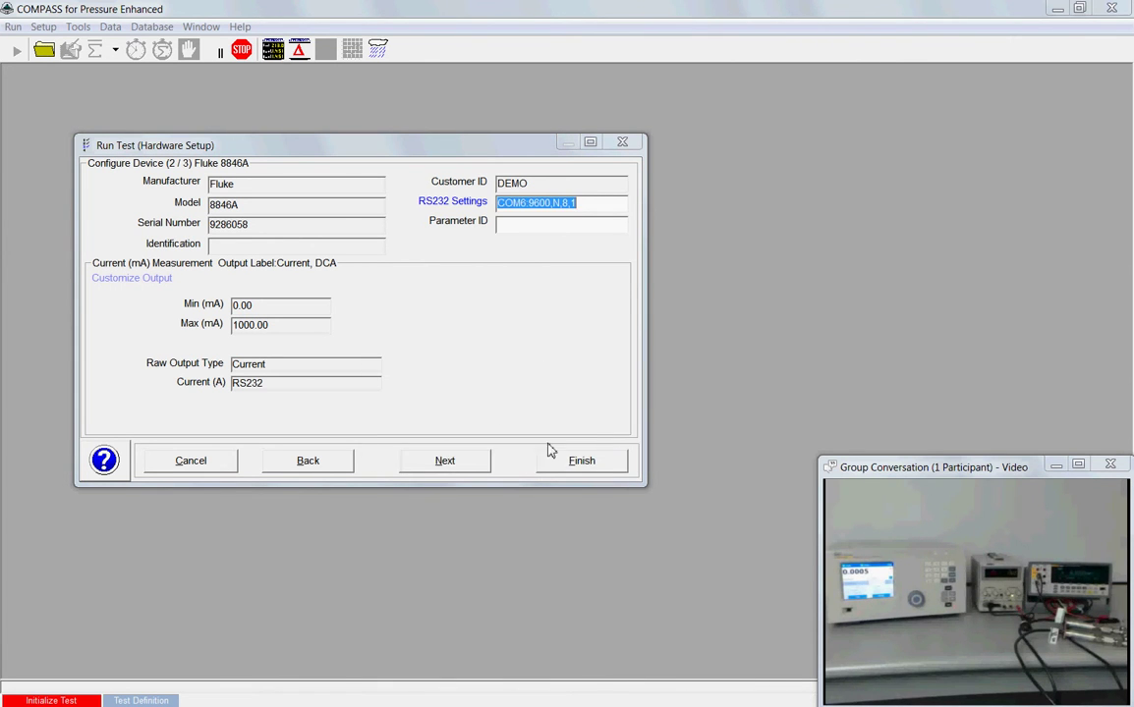
left_click(467, 470)
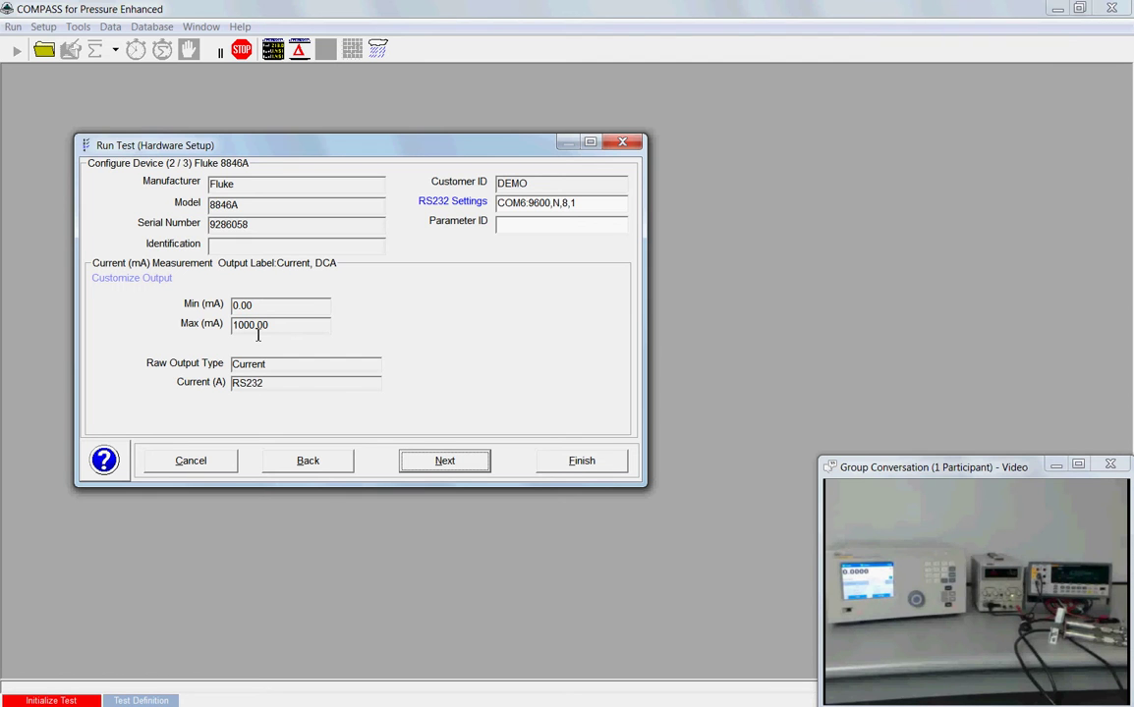
Step: Check the Fluke's Output Relationship without changes, then advance to the PPC4 A3.5M/A200K page
left_click(137, 279)
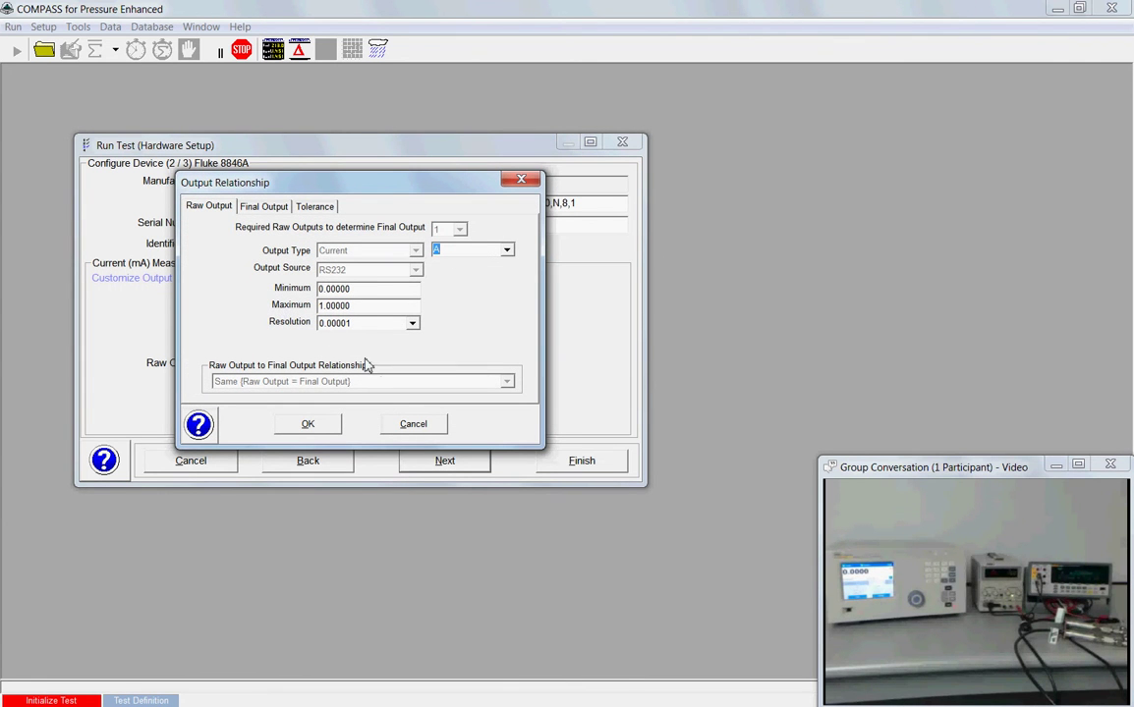
left_click(409, 424)
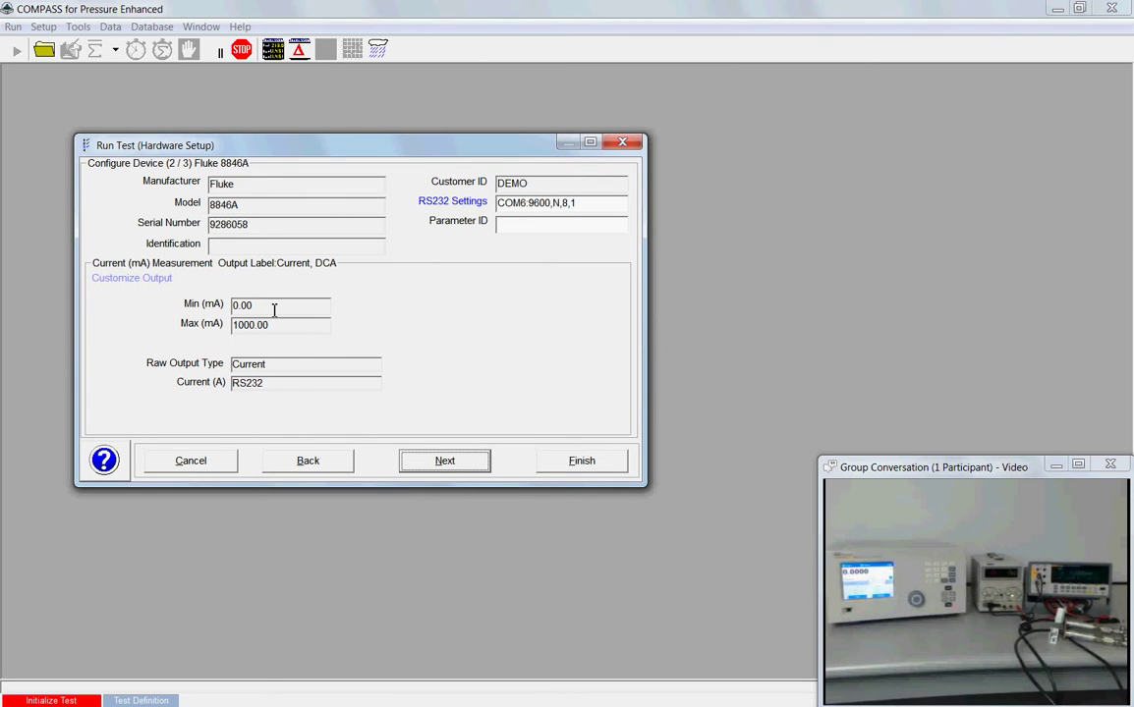
left_click(420, 461)
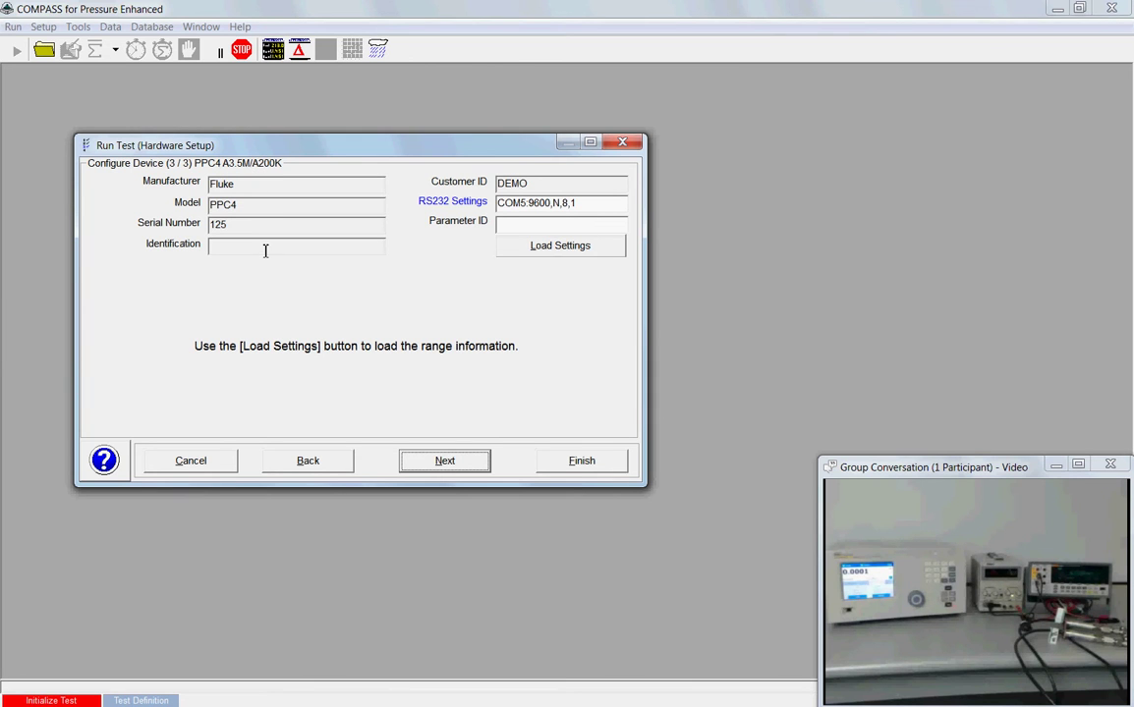
Step: Load the PPC4 range settings, giving 0 to 30 psi gauge with Auto Range
left_click(601, 250)
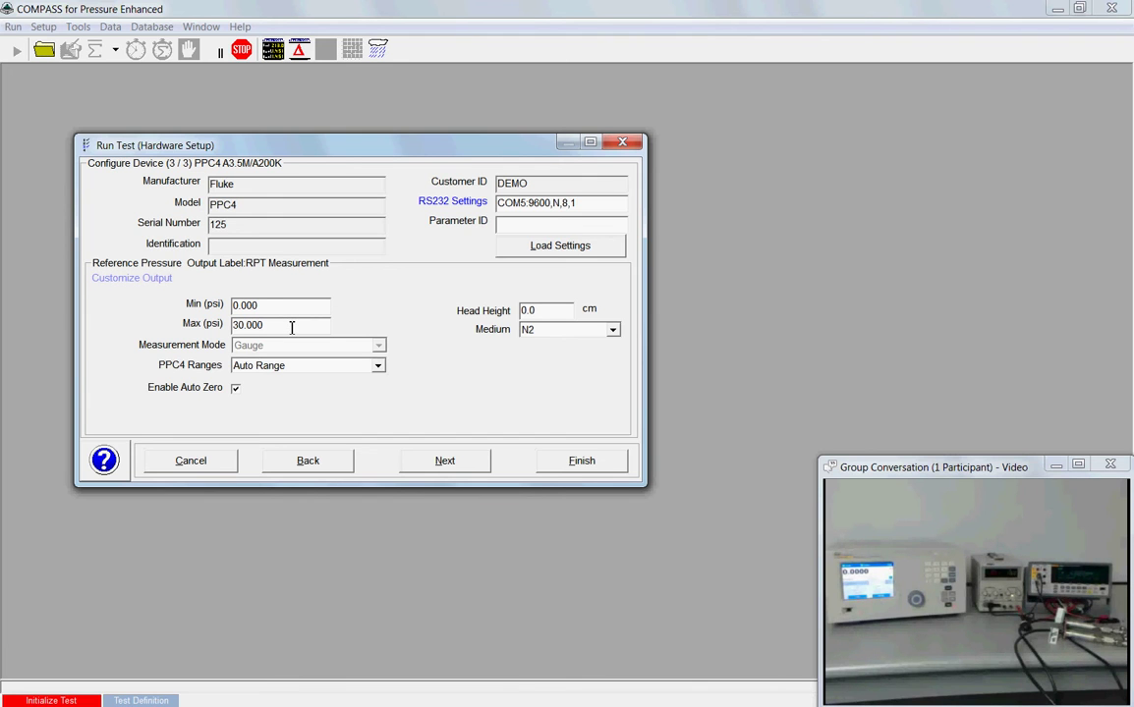
double_click(546, 312)
Step: Keep the PPC4 head height at 0 cm, replacing a typed -5, and reach the initialization summary
type("-5")
key("BackSpace")
key("BackSpace")
type("0")
left_click(463, 468)
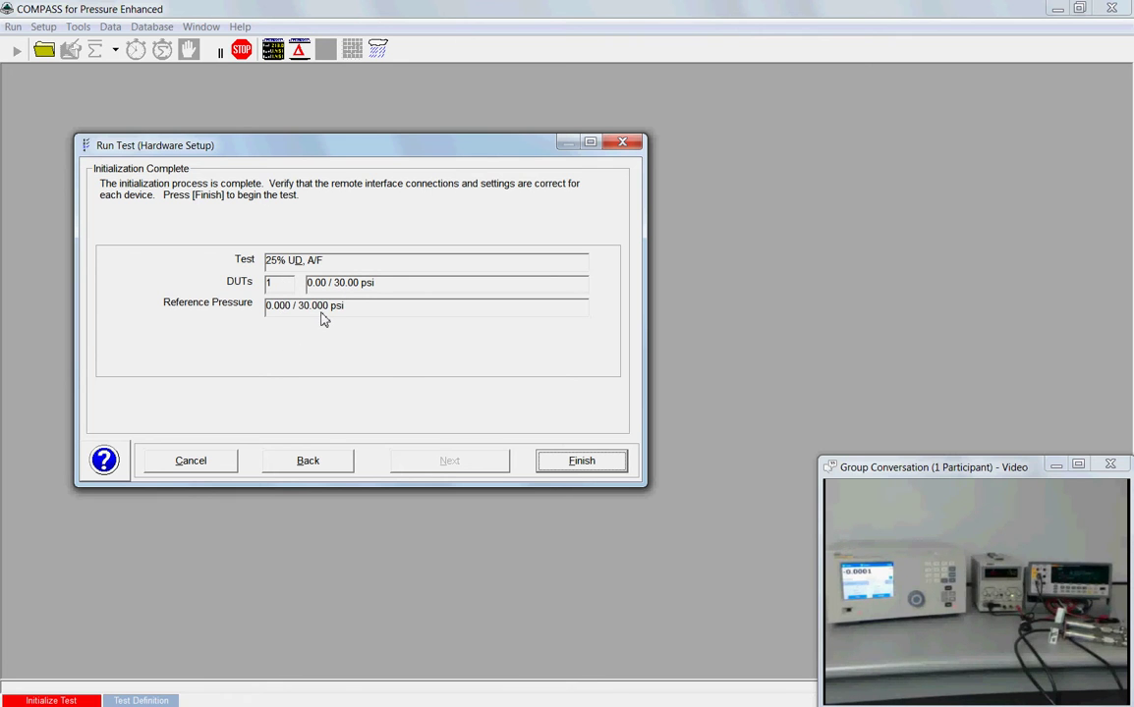
Step: Finish the setup to initialize the devices and begin the 25% U&D, A/F test
left_click(552, 467)
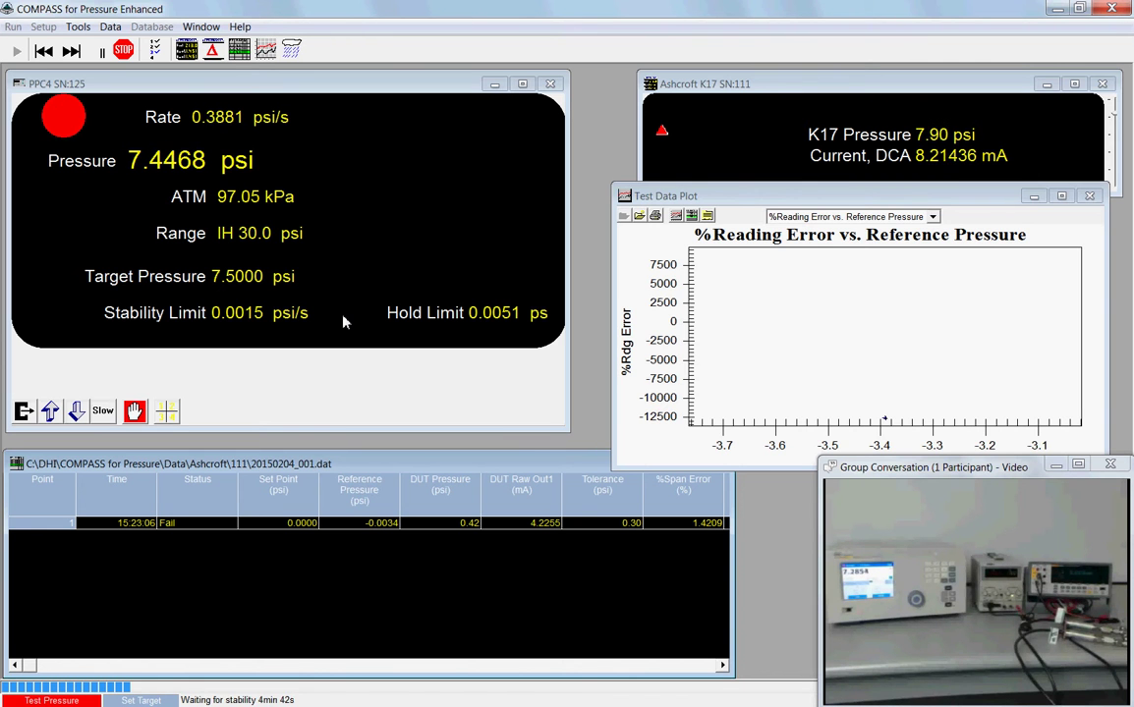
Step: Move the PPC4 readings window in front of the plot, resize it, then close it
mouse_move(369, 88)
left_mouse_down()
mouse_move(480, 145)
mouse_move(373, 92)
left_mouse_up()
mouse_move(565, 430)
left_mouse_down()
mouse_move(658, 504)
mouse_move(618, 446)
mouse_move(551, 439)
left_mouse_up()
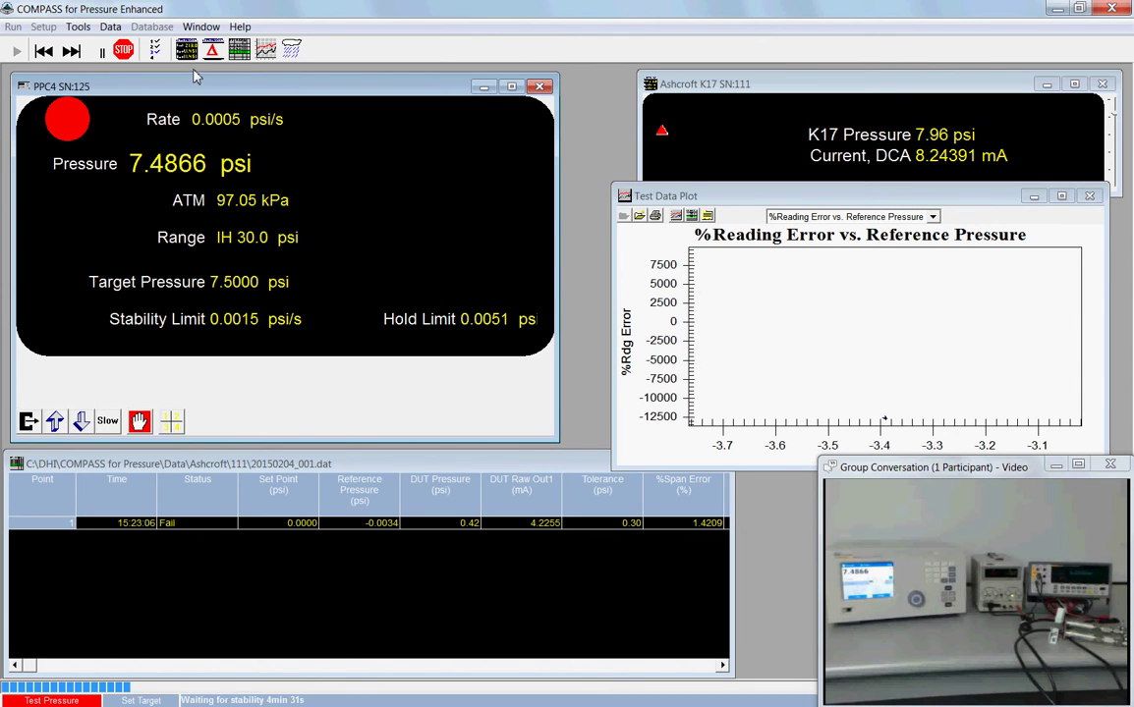
left_click(540, 88)
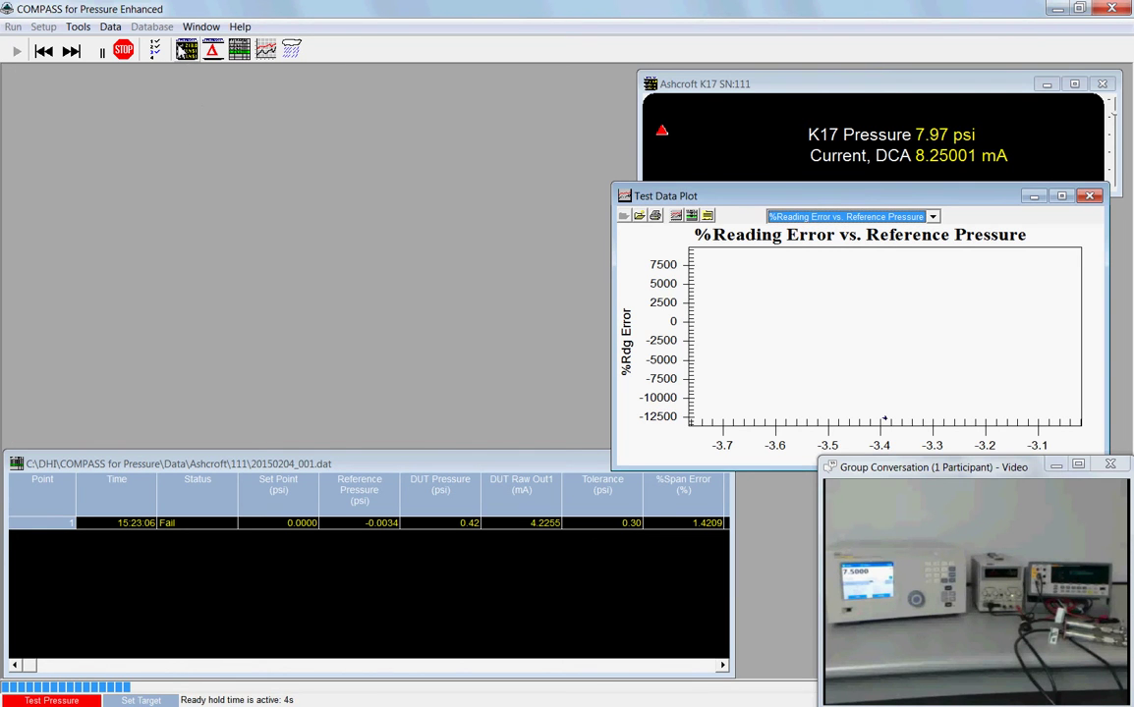
Step: Reopen the PPC4 readings display and bring the Ashcroft K17 readout forward, shifted left
left_click(186, 51)
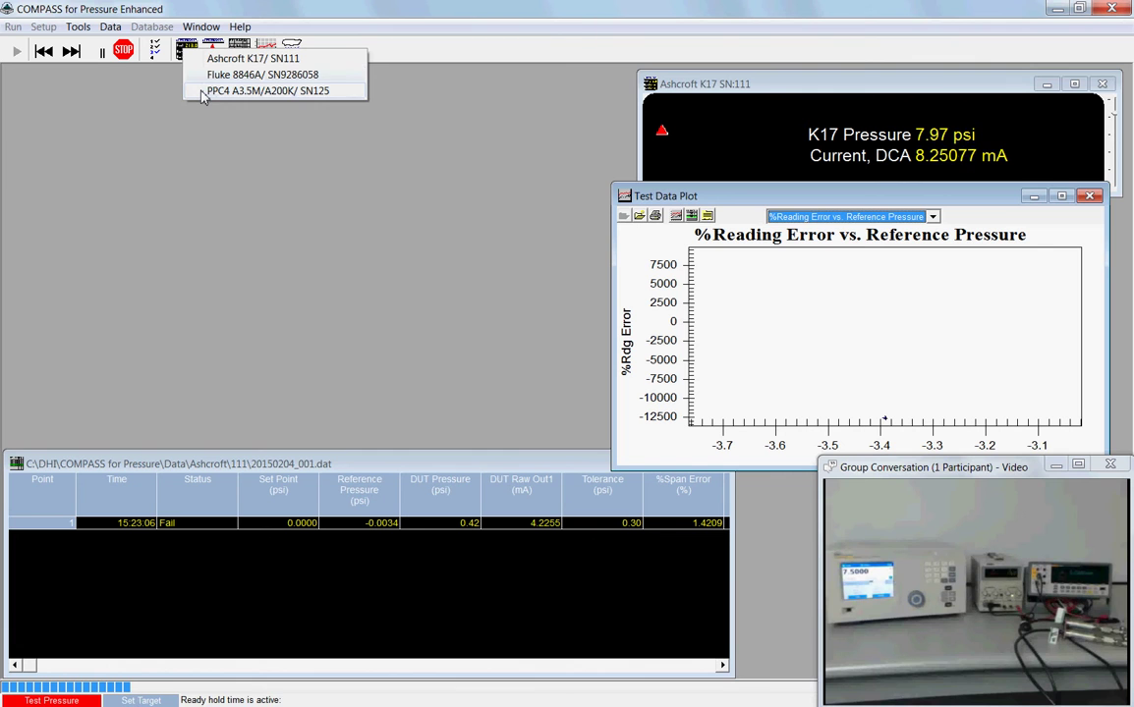
left_click(195, 91)
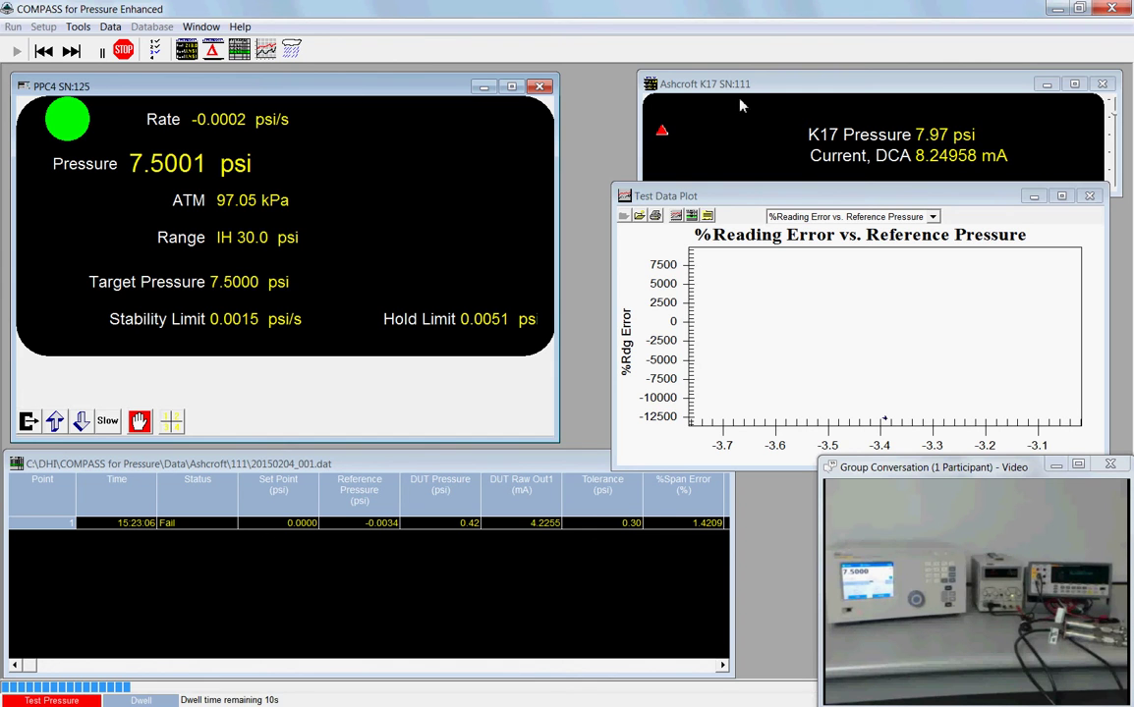
left_click_drag(838, 98, 778, 100)
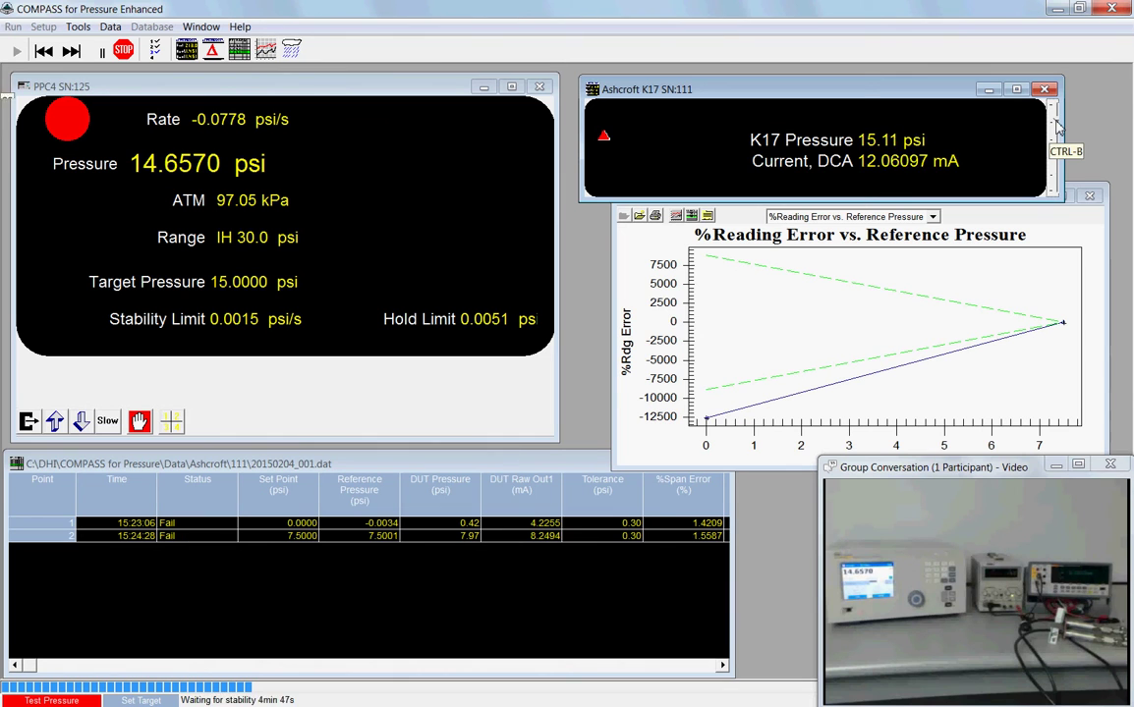
Step: Bring the Test Data Plot window to the front and nudge it slightly left
mouse_move(1059, 123)
left_mouse_down()
mouse_move(1058, 137)
mouse_move(1058, 120)
left_mouse_up()
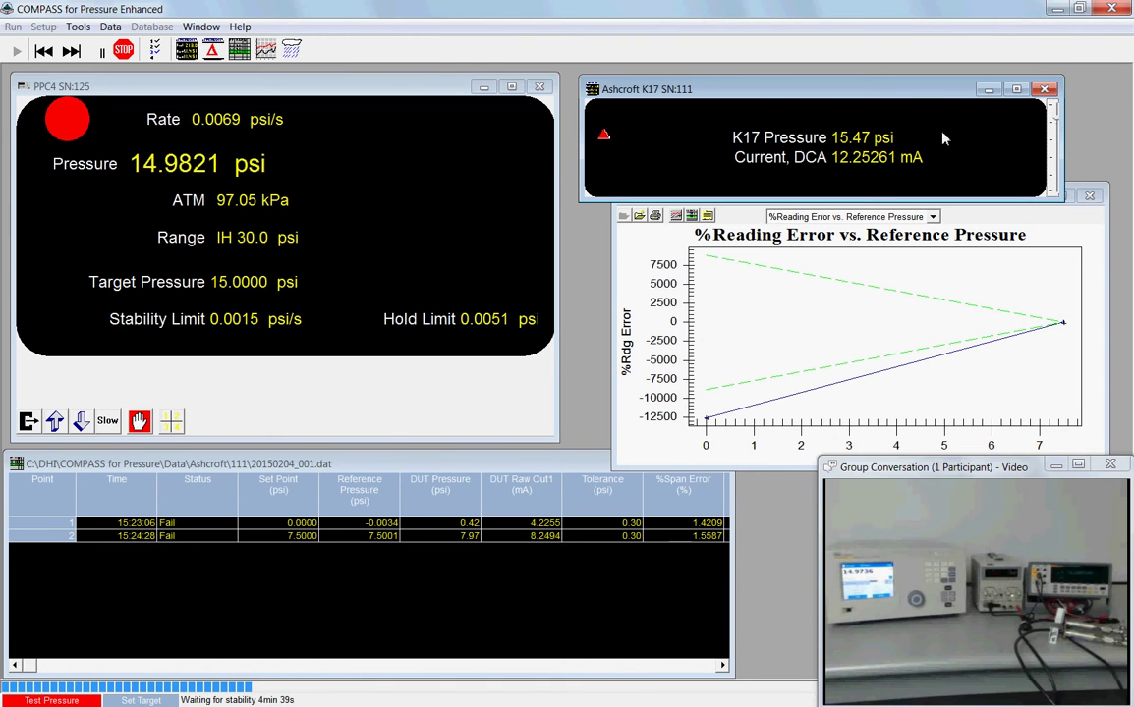
left_click(934, 241)
left_click_drag(972, 196, 940, 206)
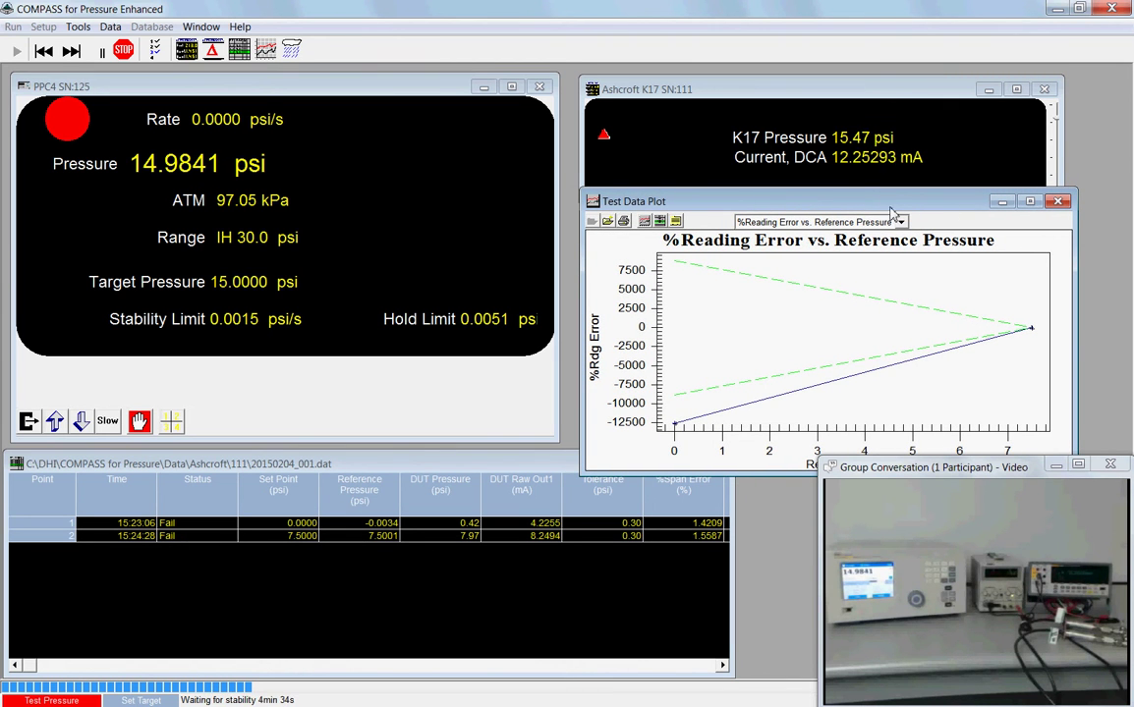
Step: Close and reopen the Test Data Plot from the toolbar, then open its plot-type list
left_click(1058, 202)
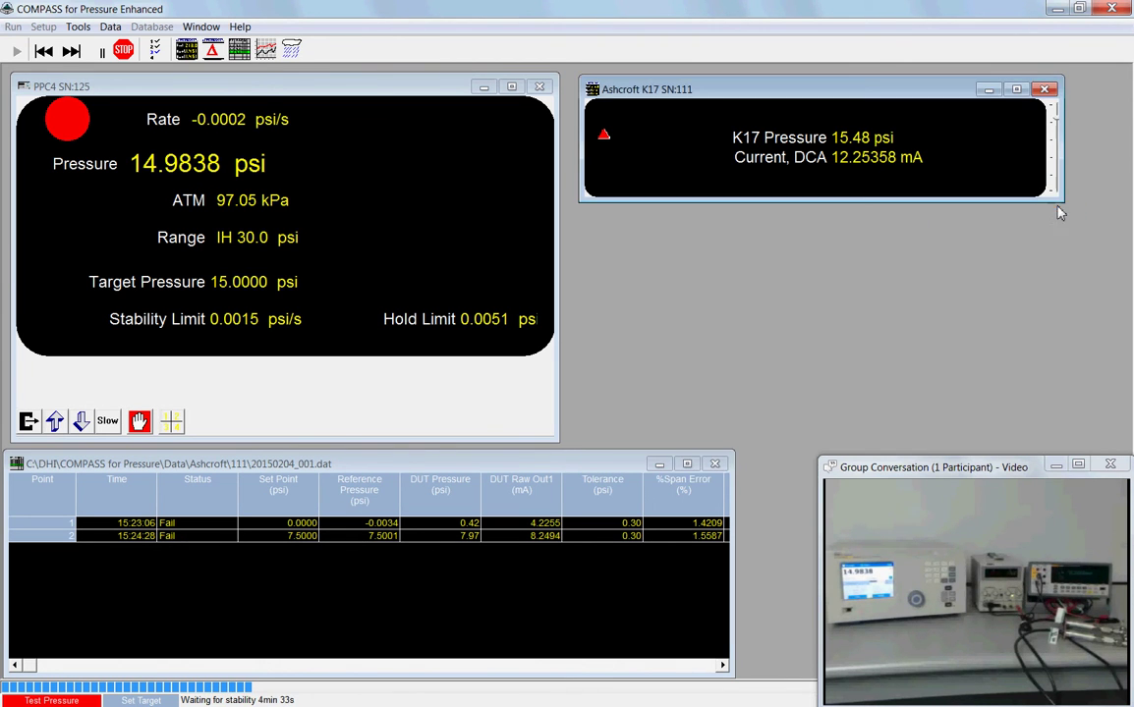
left_click(266, 50)
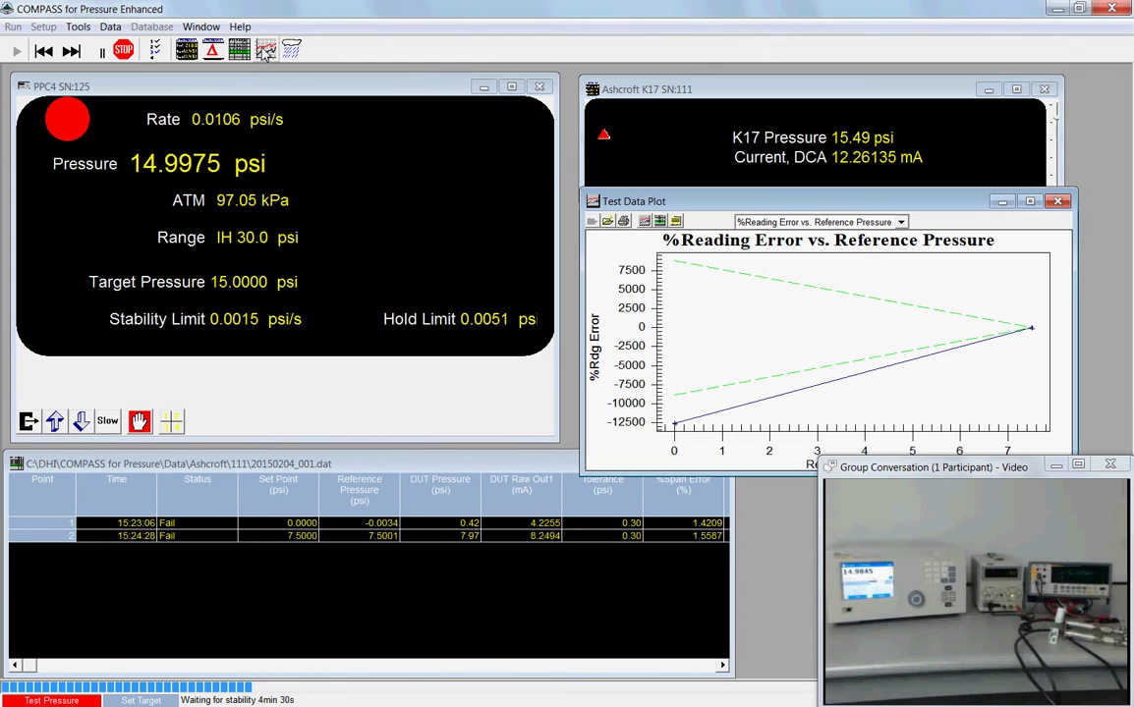
left_click(900, 224)
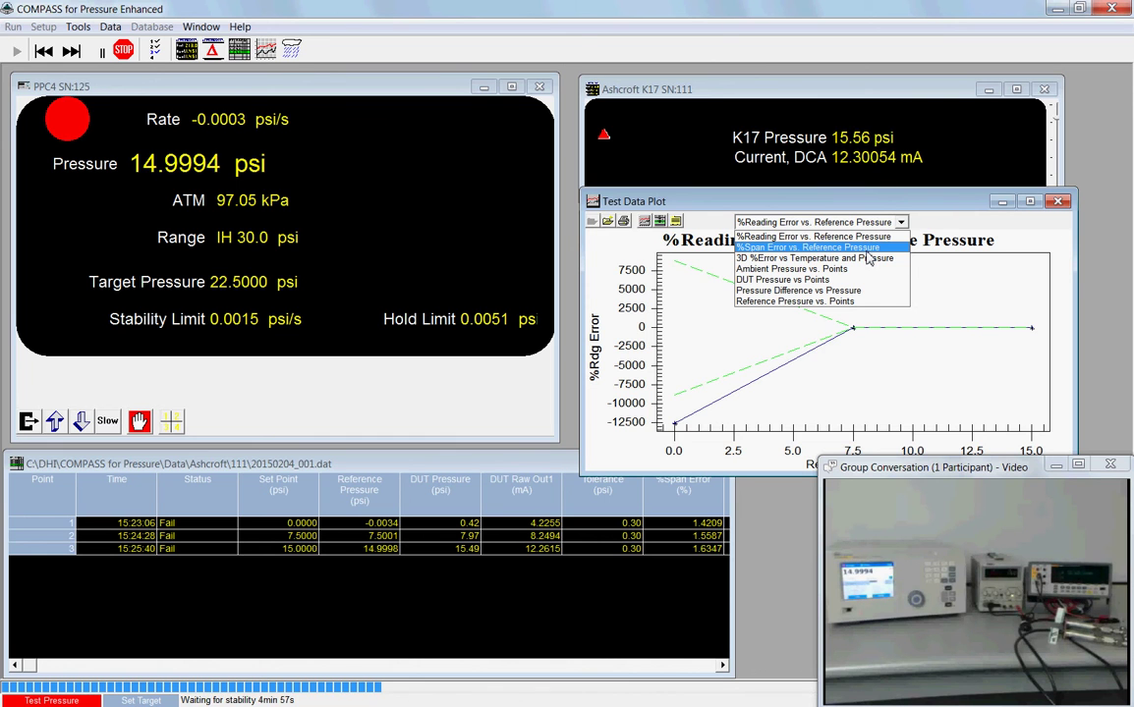
Step: Plot %Span Error vs. Reference Pressure and raise the test data grid to the front
left_click(867, 249)
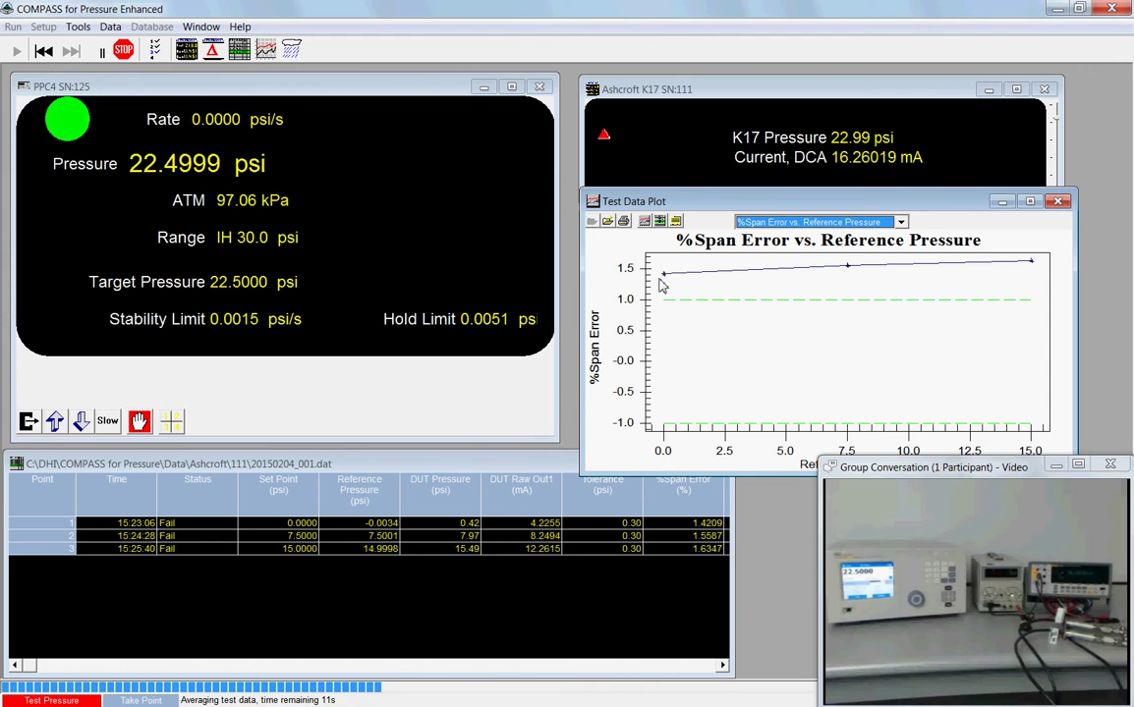
left_click(540, 469)
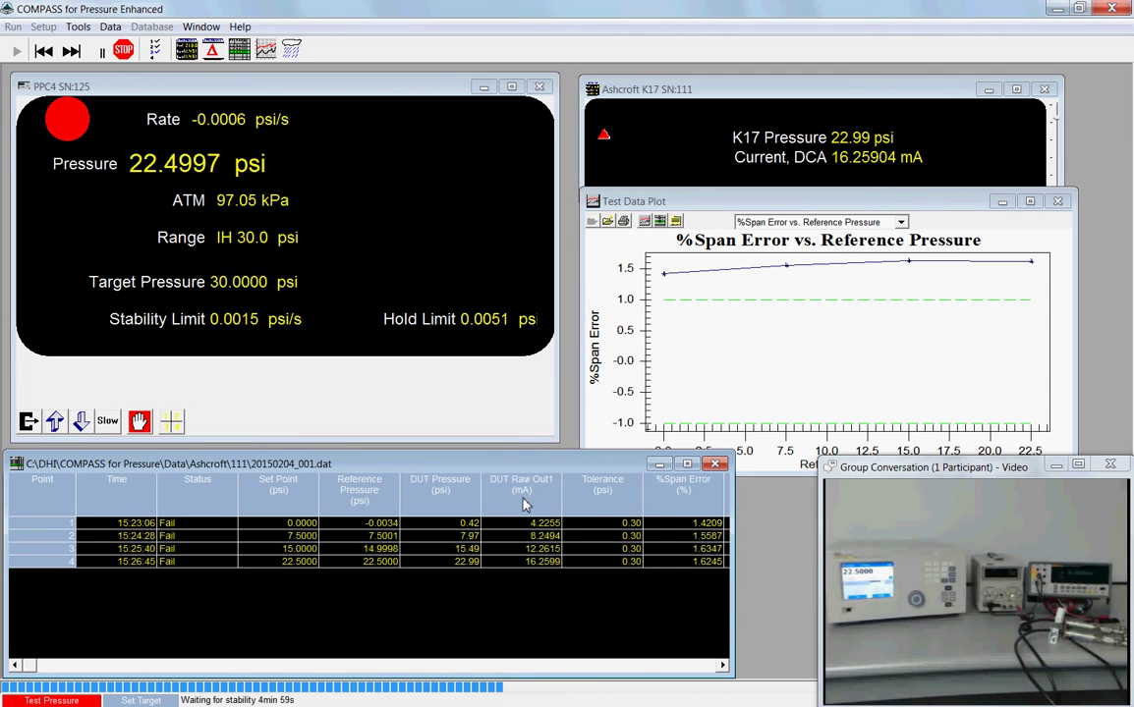
Step: Scroll the data grid right to show the ambient and DUT min/max columns and DUT Mass
left_click(723, 666)
left_click(723, 666)
left_click(723, 666)
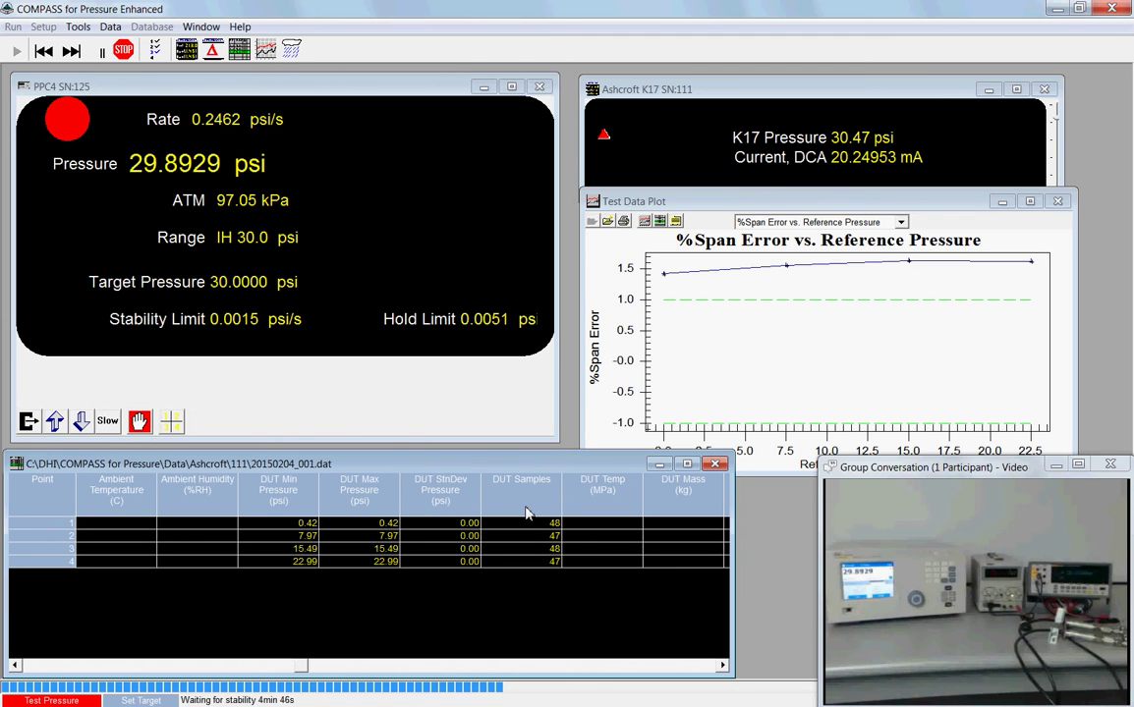
Step: Scroll back through %Rdg Error, %Span Error, Tolerance and DUT Pressure, then return to the Ambient-to-DUT Temp columns
left_click(16, 666)
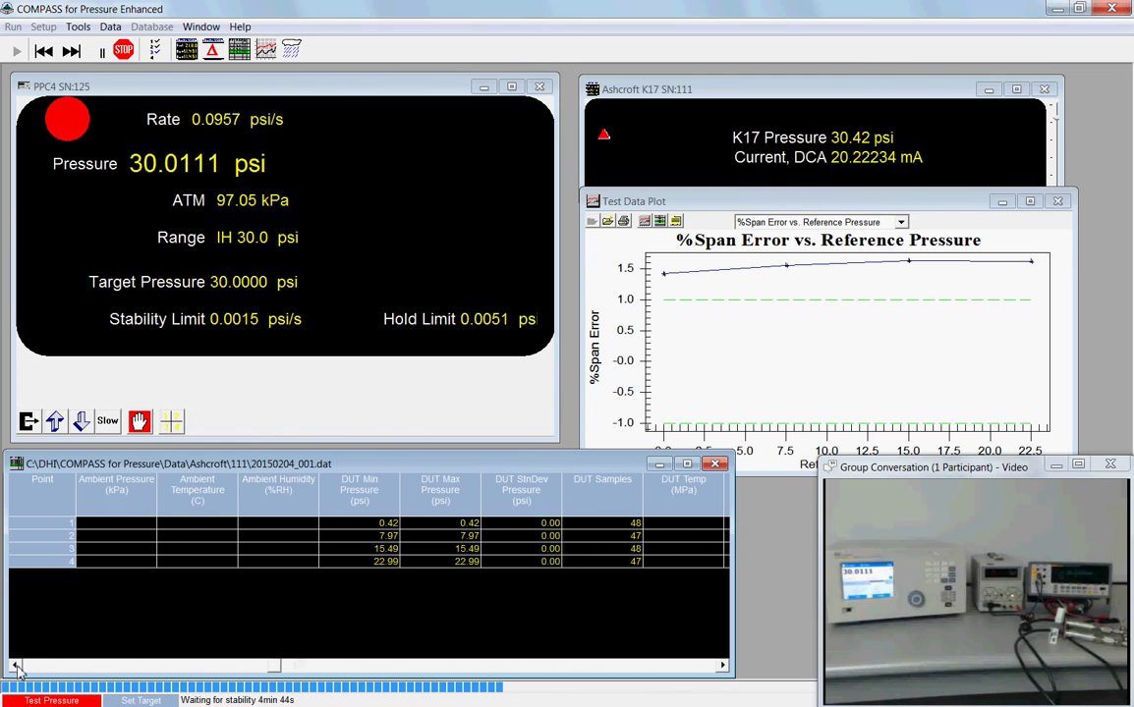
left_click(15, 666)
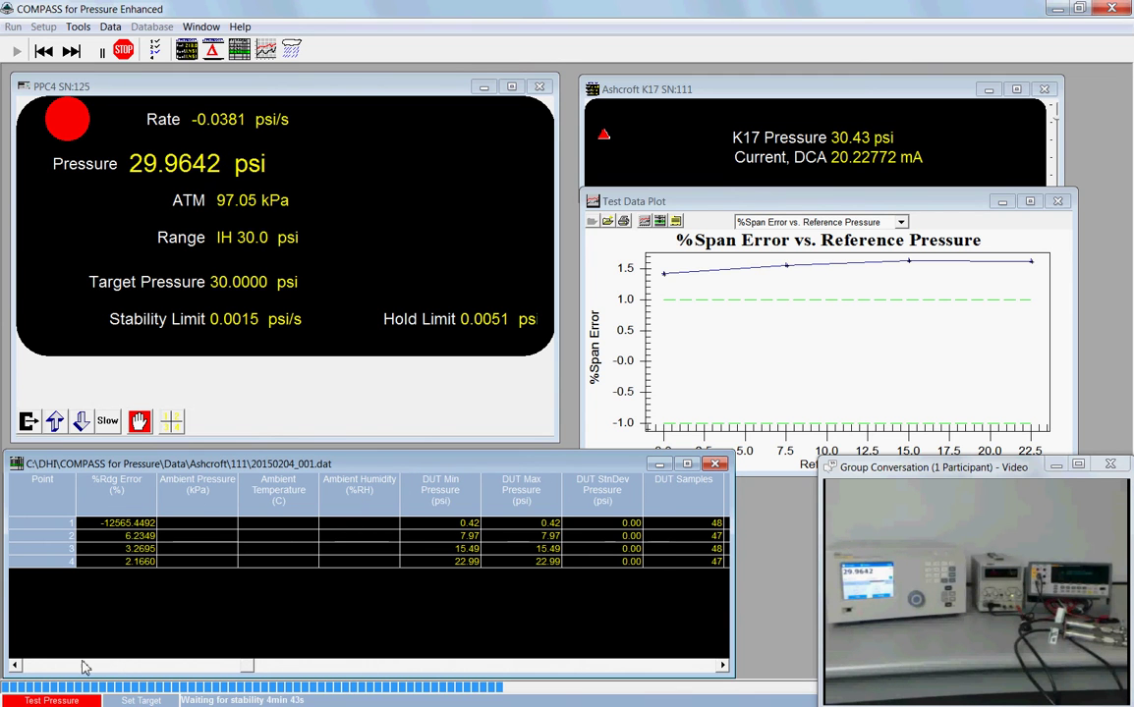
left_click(16, 666)
left_click(16, 666)
left_click(15, 666)
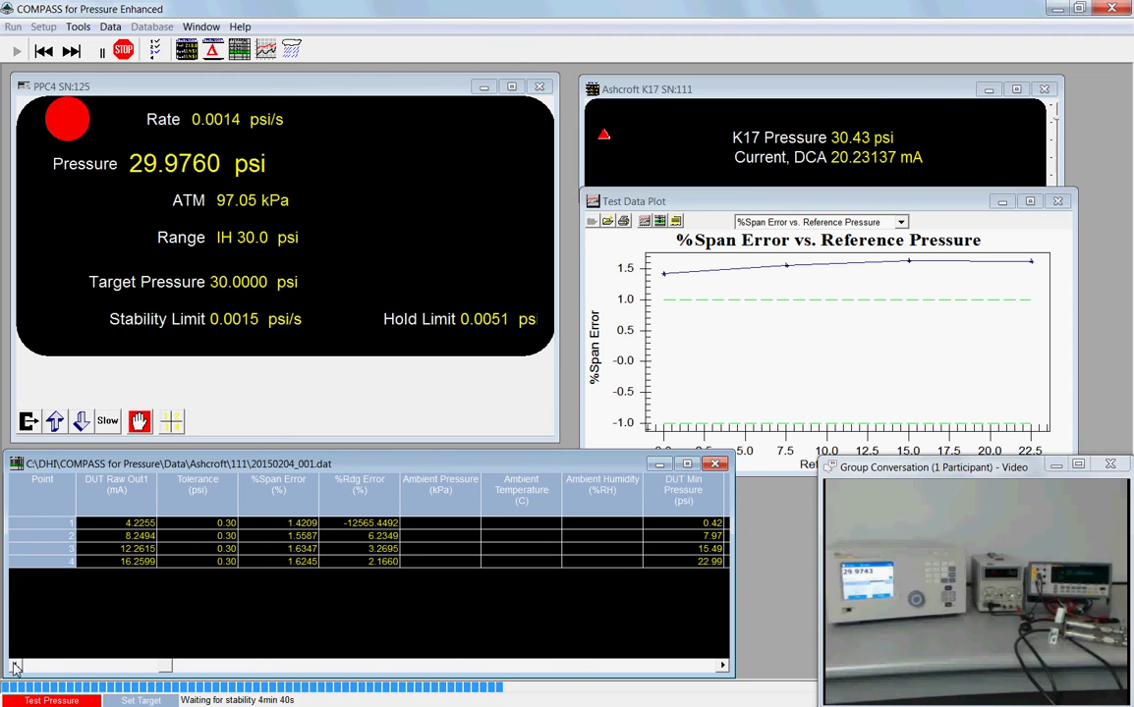
left_click(16, 666)
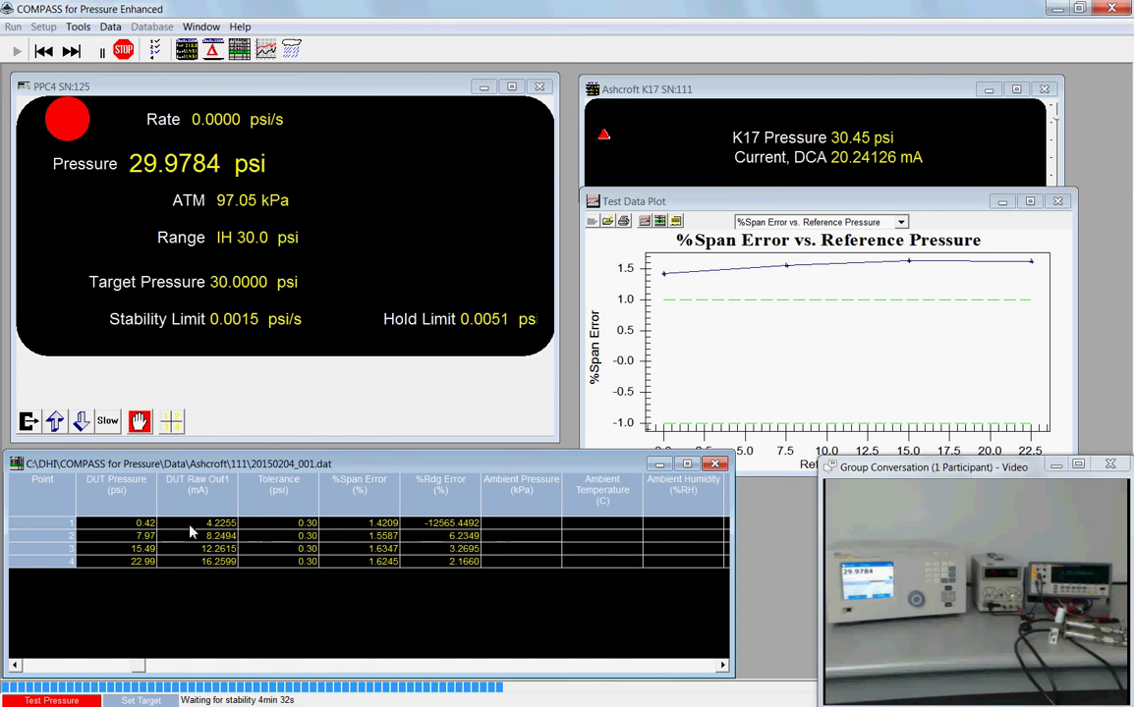
left_click(723, 666)
left_click(723, 666)
left_click(722, 666)
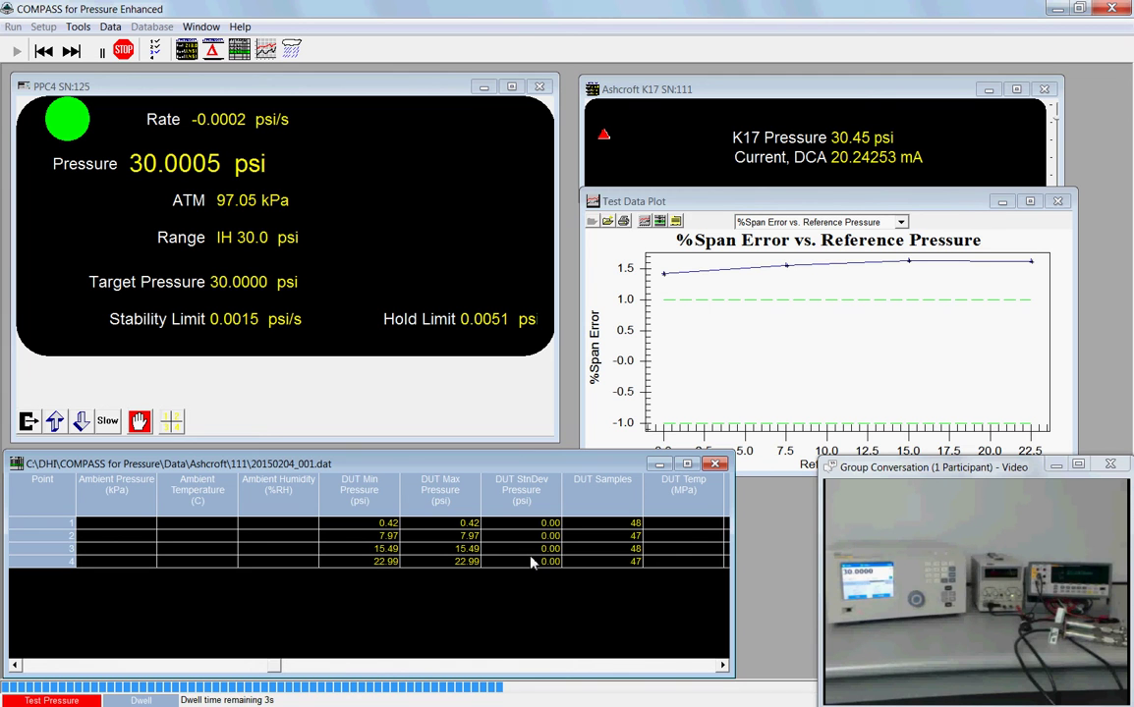
Step: Scroll the grid right past DUT Mass to the Reference Min, Max, Std Dev and sample columns
left_click(723, 665)
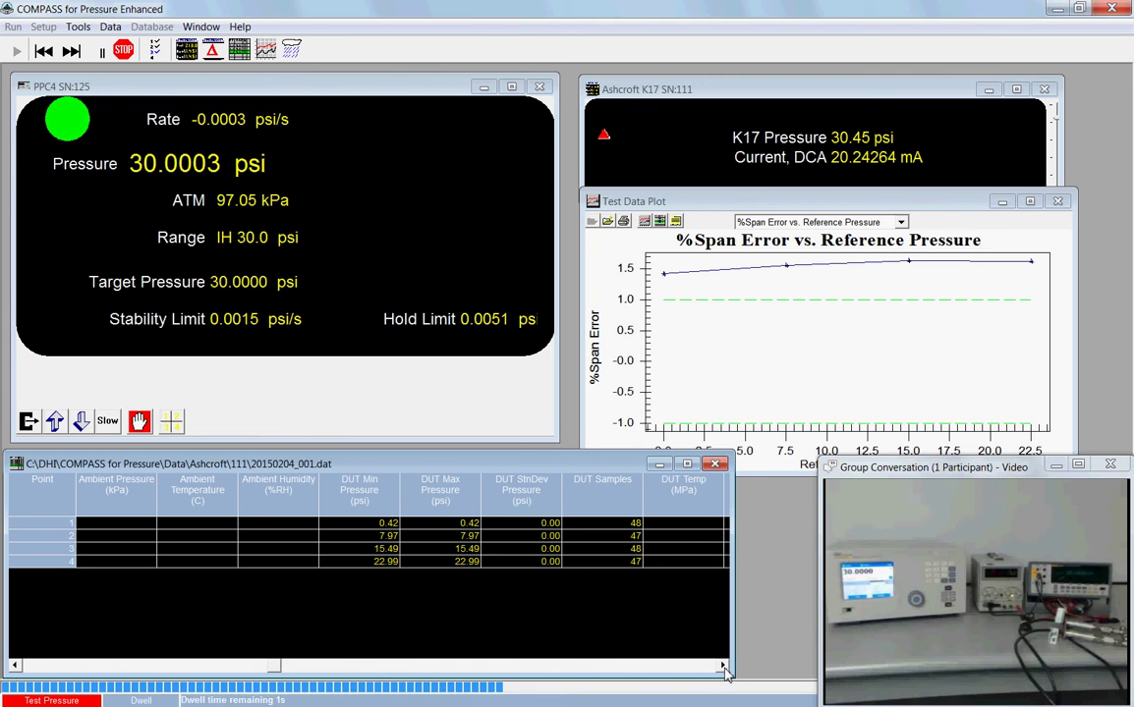
left_click(723, 665)
left_click(723, 665)
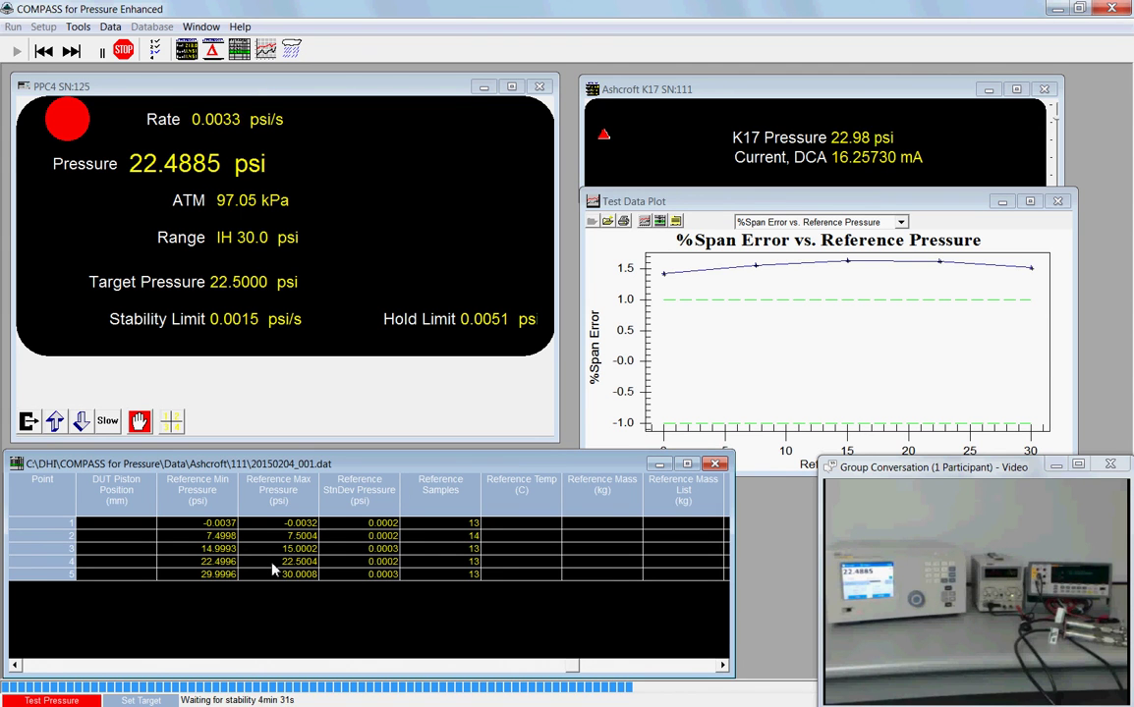
Step: Browse the grid from its first columns through the error, DUT sample and Reference Temp columns, ending on Ambient Pressure
left_click(16, 666)
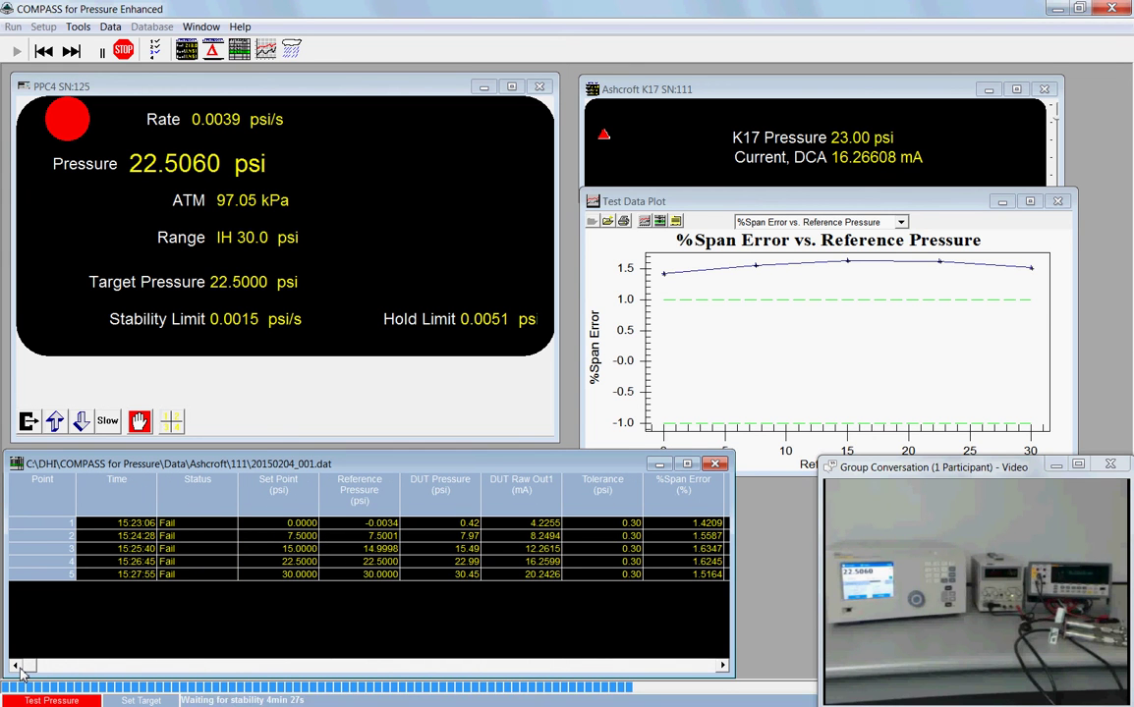
left_click(722, 666)
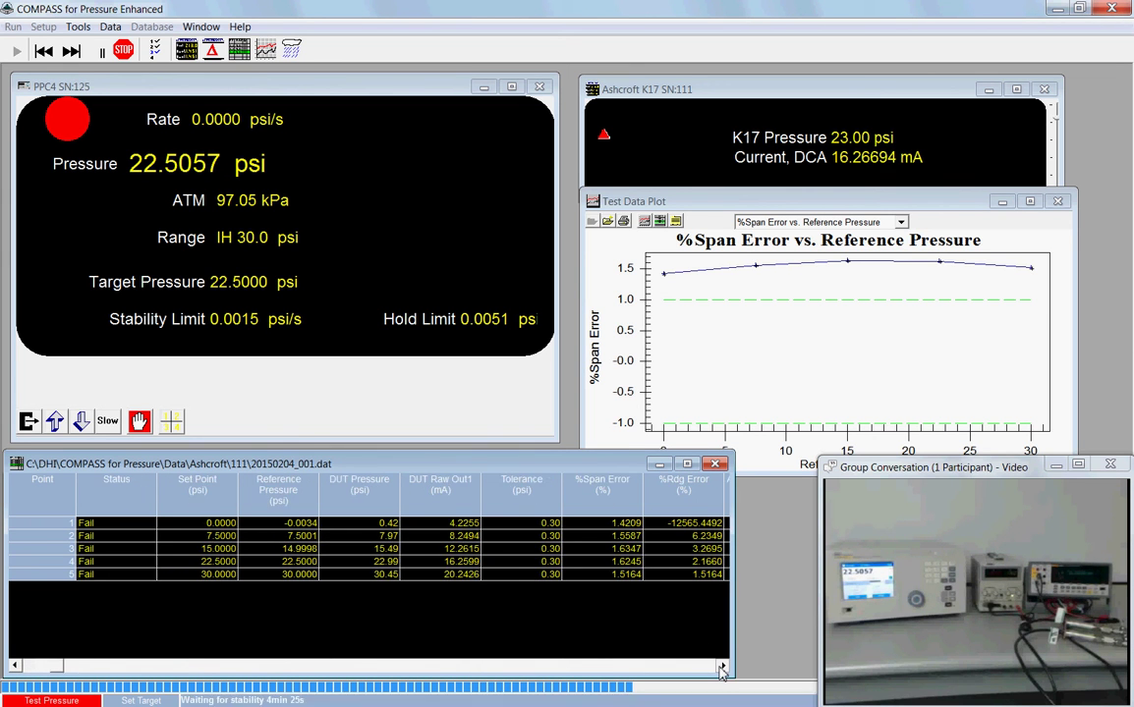
left_click(722, 665)
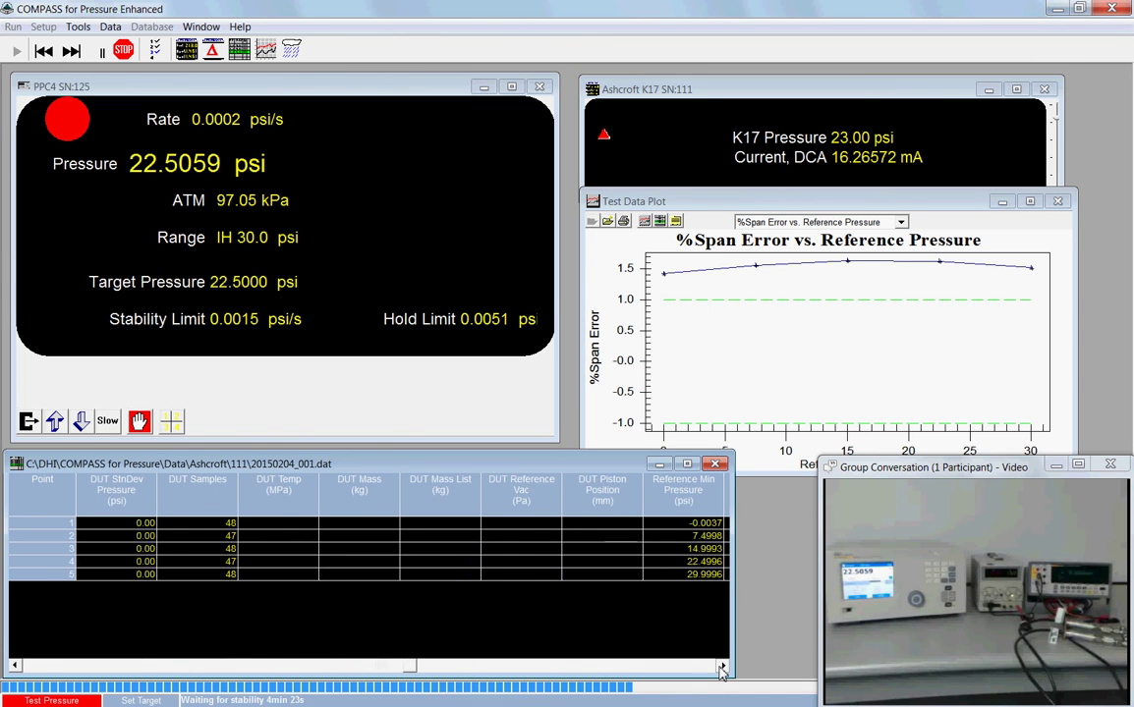
left_click(722, 666)
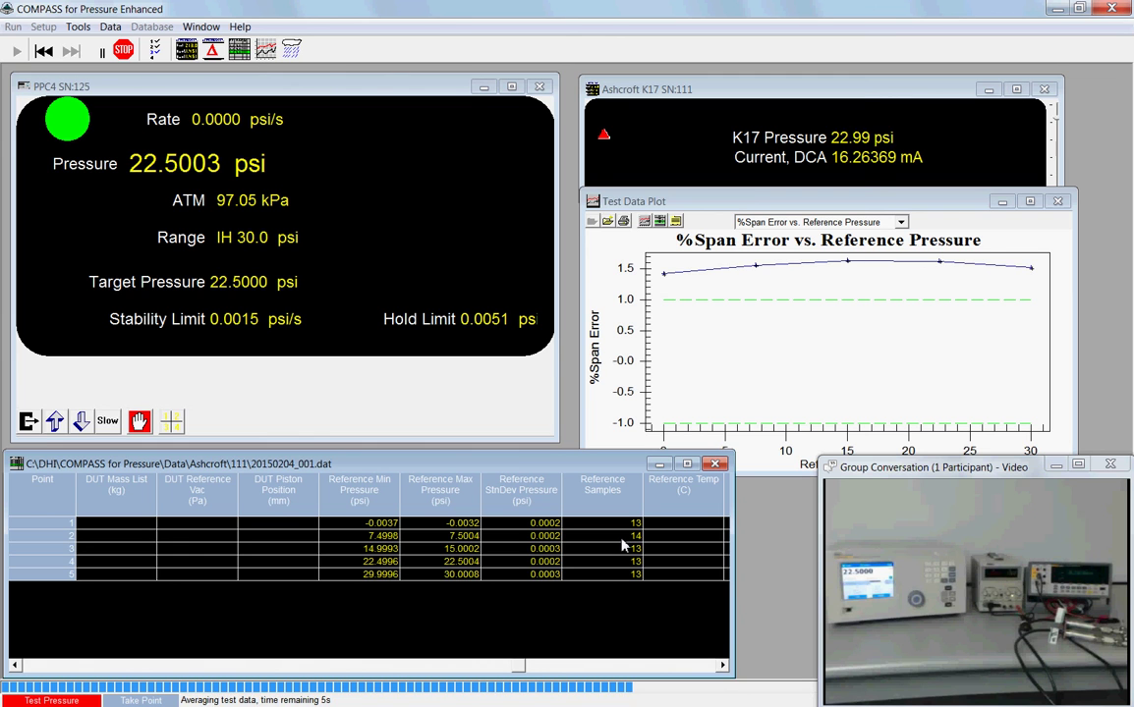
left_click(14, 667)
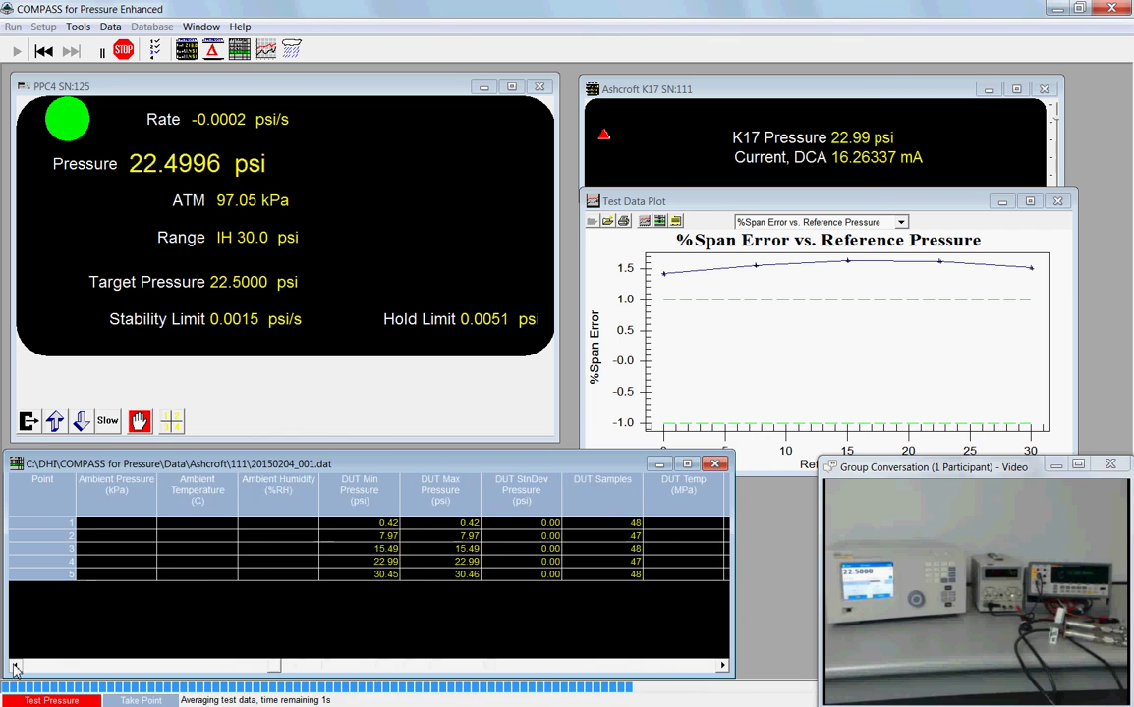